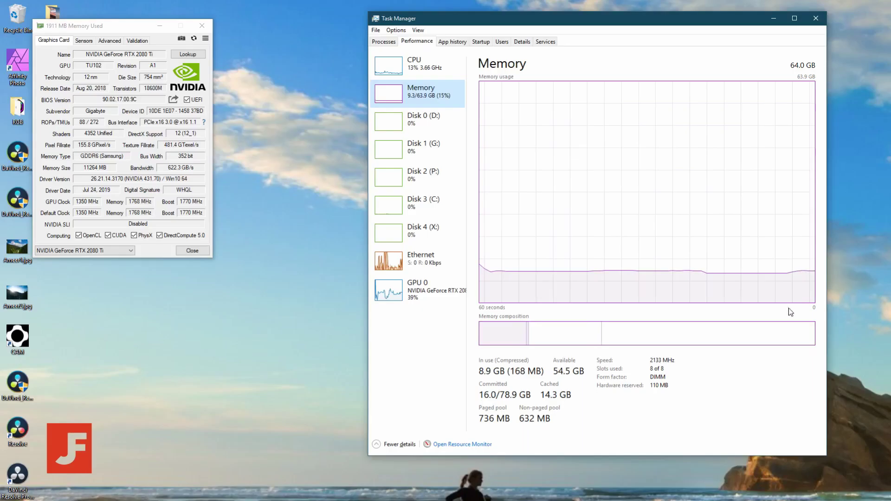
Check the running processes in Task Manager, shift the window left, and return to Performance.
{"action": "left_click", "coordinate": [383, 42]}
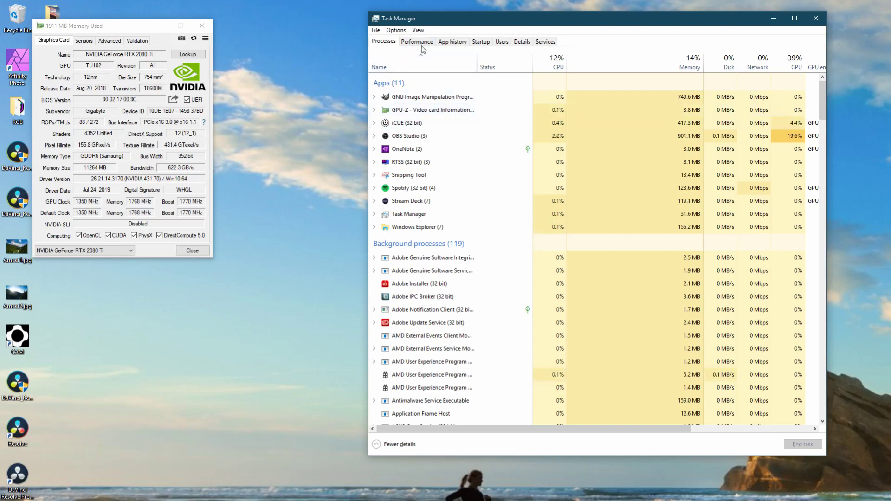
{"action": "left_click_drag", "start_coordinate": [421, 18], "coordinate": [345, 18]}
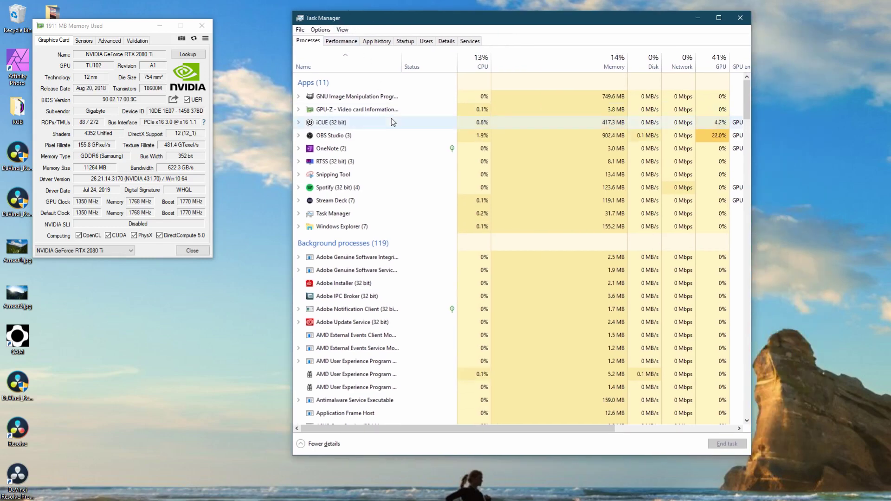
{"action": "left_click", "coordinate": [343, 42]}
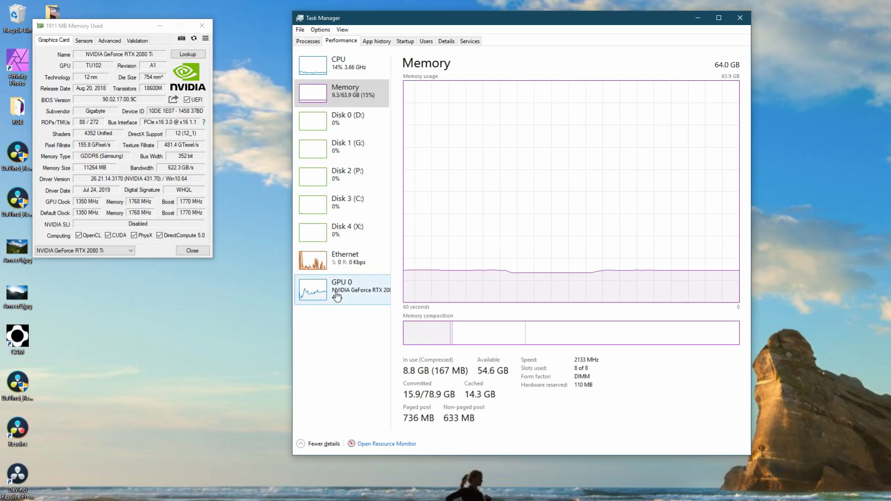
Check per-core CPU load, the Memory page, then the RTX 2080 Ti GPU page.
{"action": "left_click", "coordinate": [349, 77]}
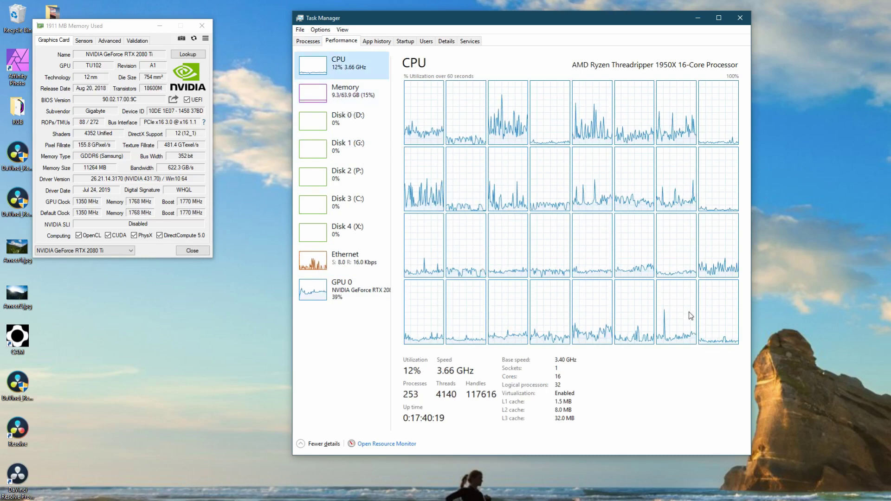
{"action": "left_click", "coordinate": [320, 91]}
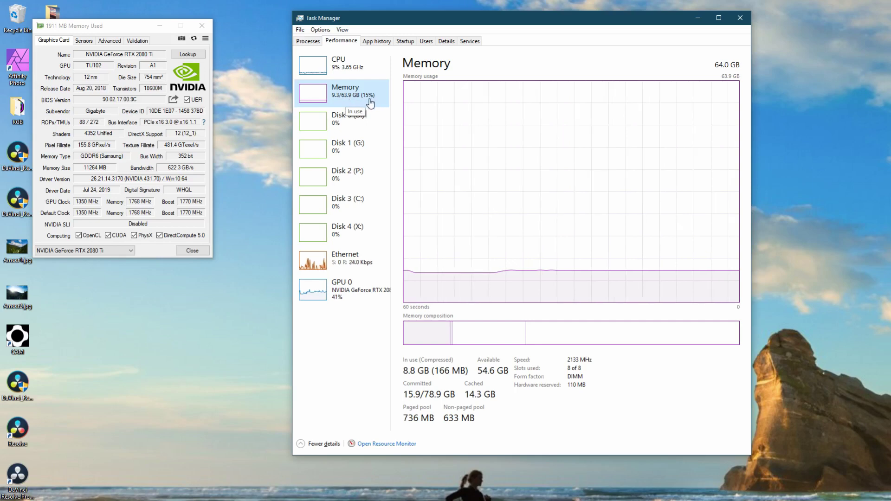
{"action": "left_click", "coordinate": [344, 289]}
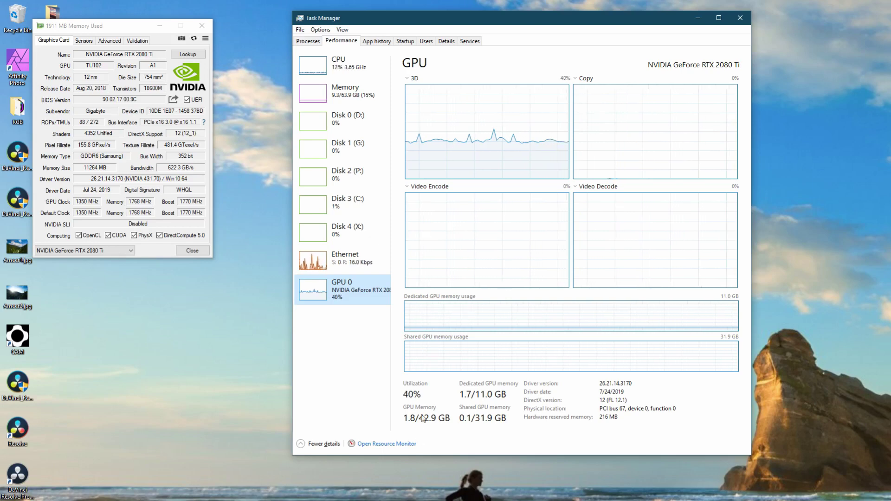
Move the Task Manager GPU 0 page up and to the left.
{"action": "left_click_drag", "start_coordinate": [362, 22], "coordinate": [297, 30]}
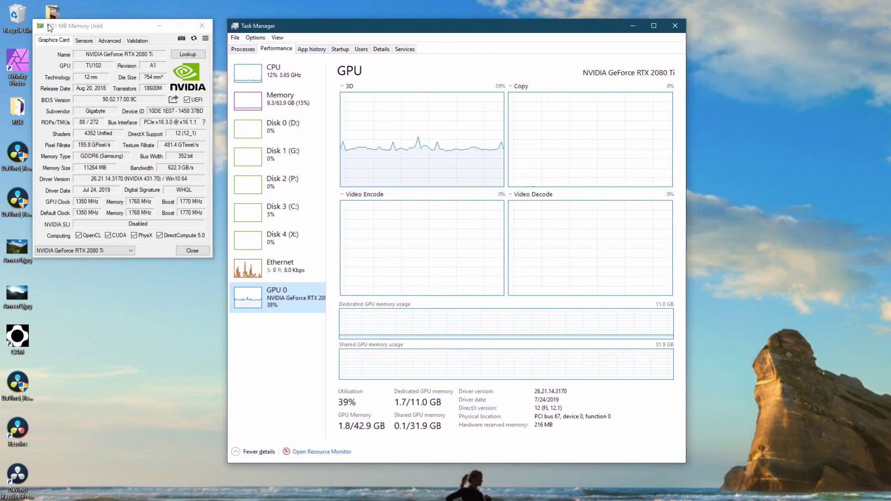
Park GPU-Z top-left, move Task Manager to the other monitor, and launch DaVinci Resolve 16.
{"action": "left_click_drag", "start_coordinate": [66, 30], "coordinate": [26, 9]}
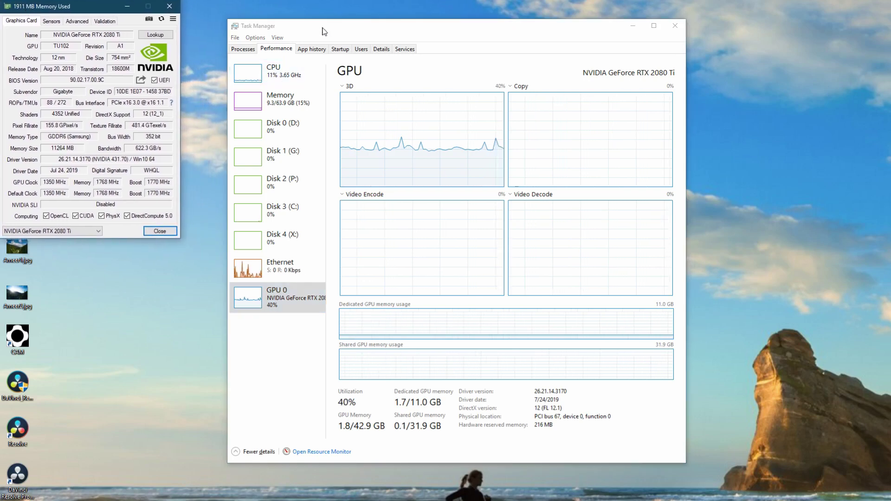
{"action": "left_click_drag", "start_coordinate": [323, 31], "coordinate": [890, 46]}
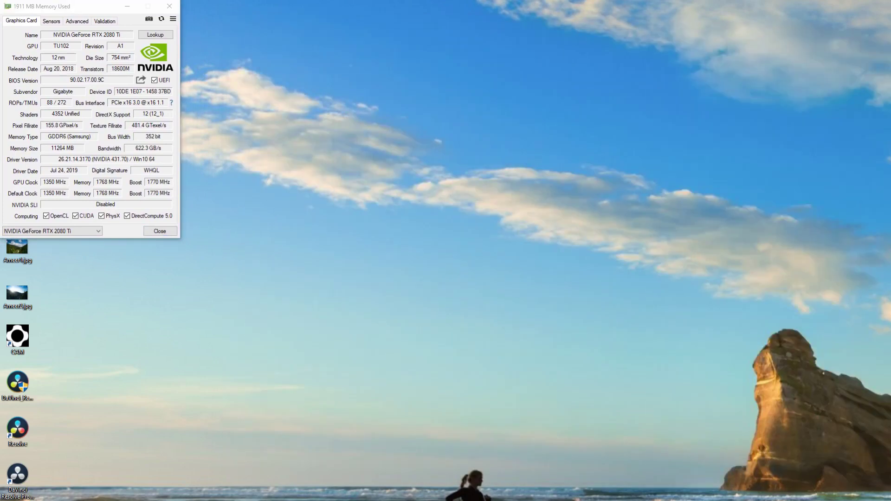
{"action": "double_click", "coordinate": [19, 431]}
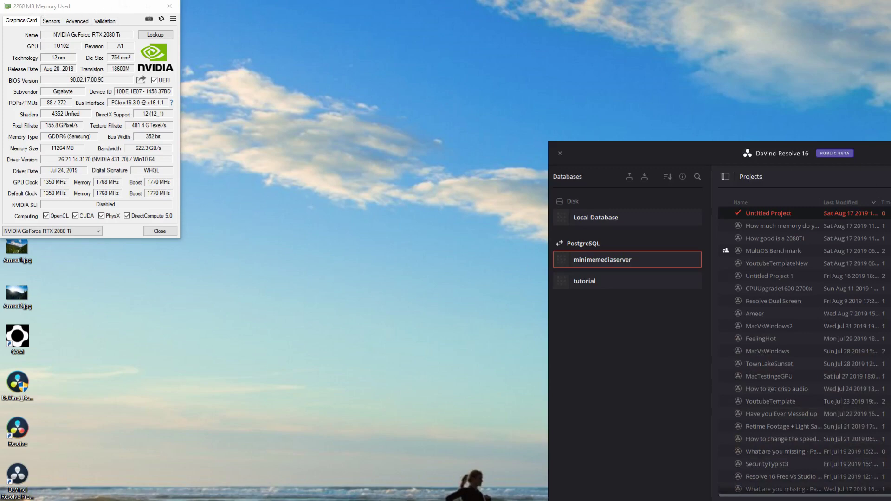
Show Task Manager's Memory page beside Resolve and open the 'How much memory do you need for Davinci Resolve' project.
{"action": "key", "text": "ctrl+shift+Escape"}
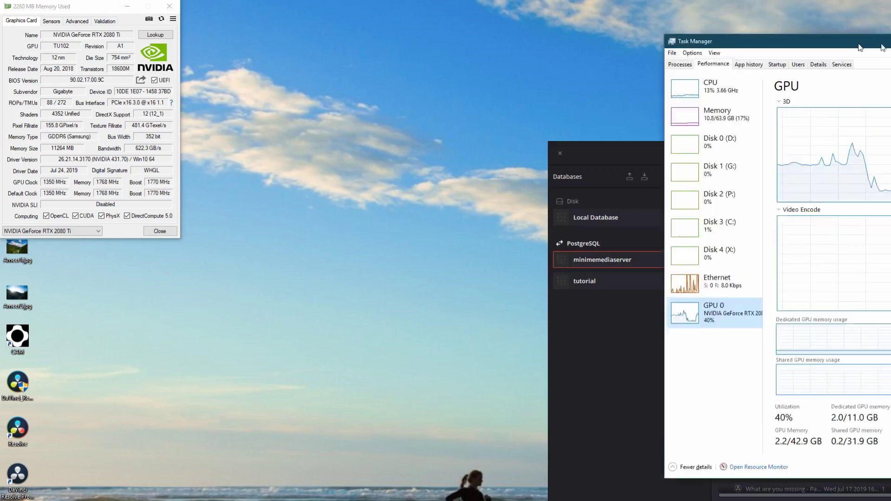
{"action": "left_click_drag", "start_coordinate": [872, 46], "coordinate": [343, 12]}
{"action": "left_click", "coordinate": [183, 85]}
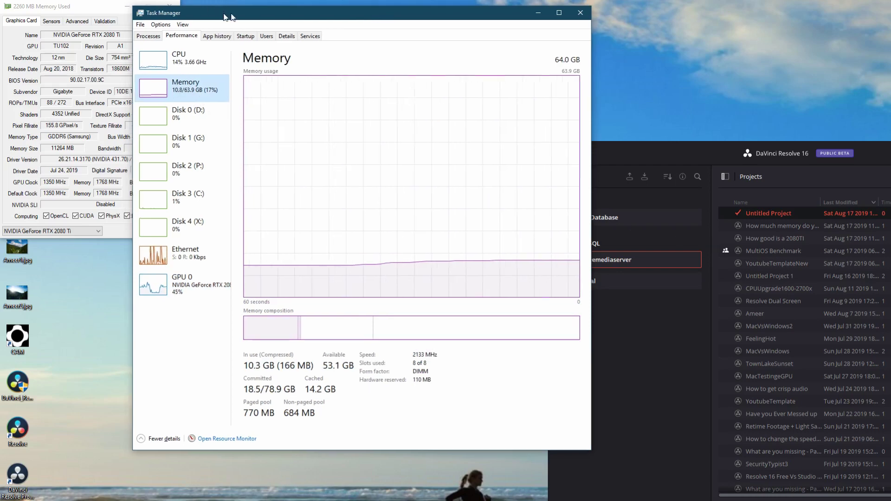
{"action": "left_click_drag", "start_coordinate": [221, 14], "coordinate": [273, 9]}
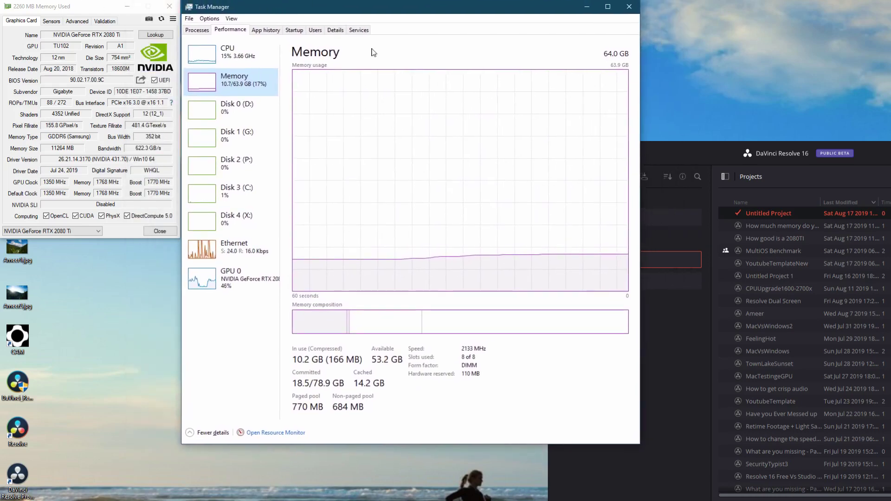
{"action": "left_click_drag", "start_coordinate": [788, 151], "coordinate": [365, 49]}
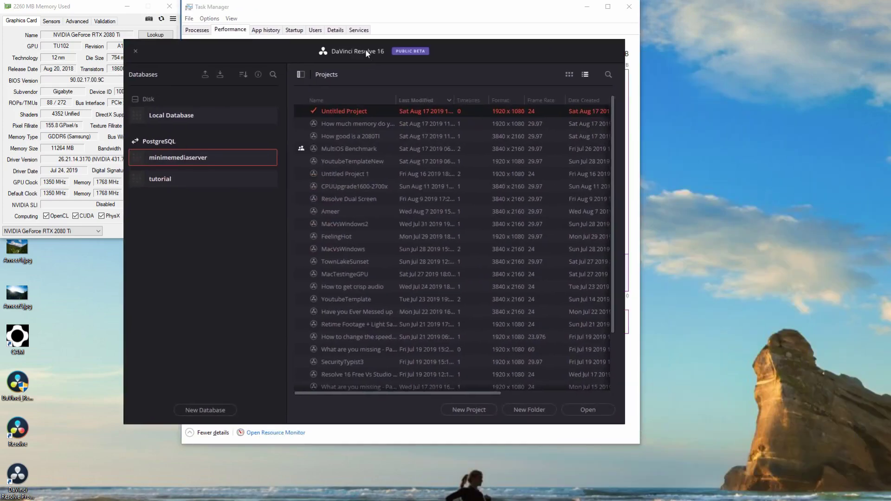
{"action": "double_click", "coordinate": [353, 124]}
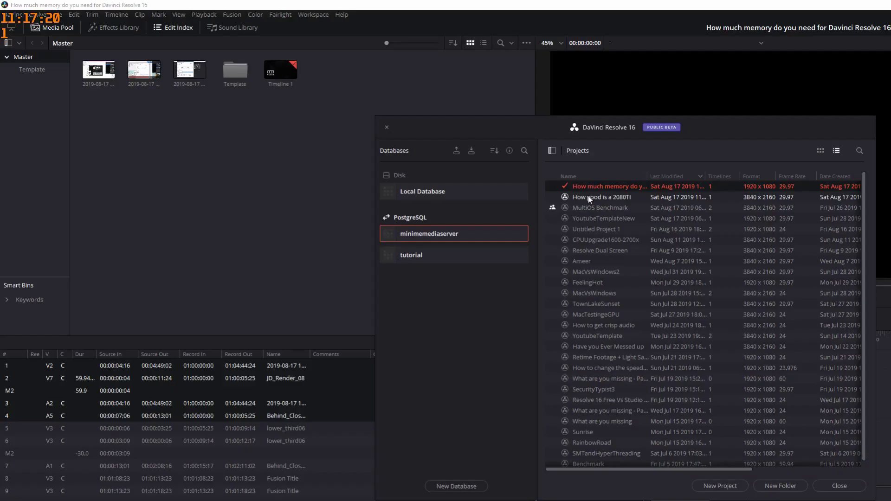
Open the 'How good is a 2080TI' project and restore Resolve to a movable window.
{"action": "double_click", "coordinate": [588, 196]}
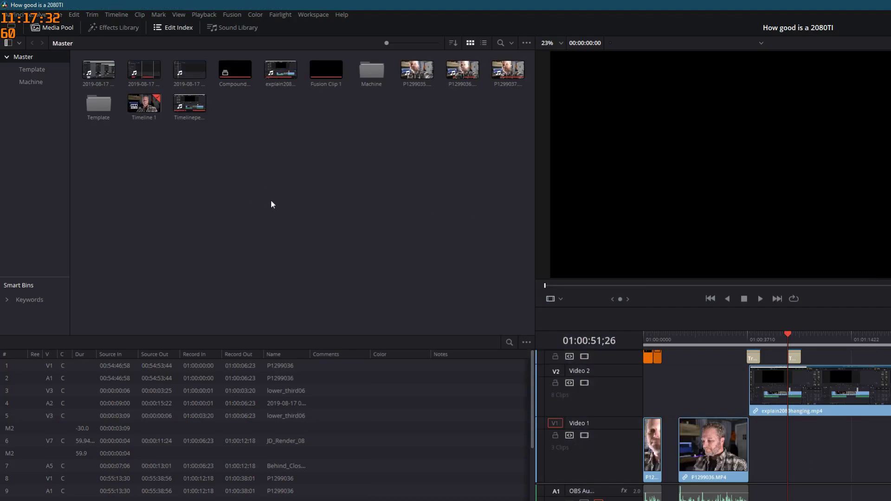
{"action": "double_click", "coordinate": [243, 5]}
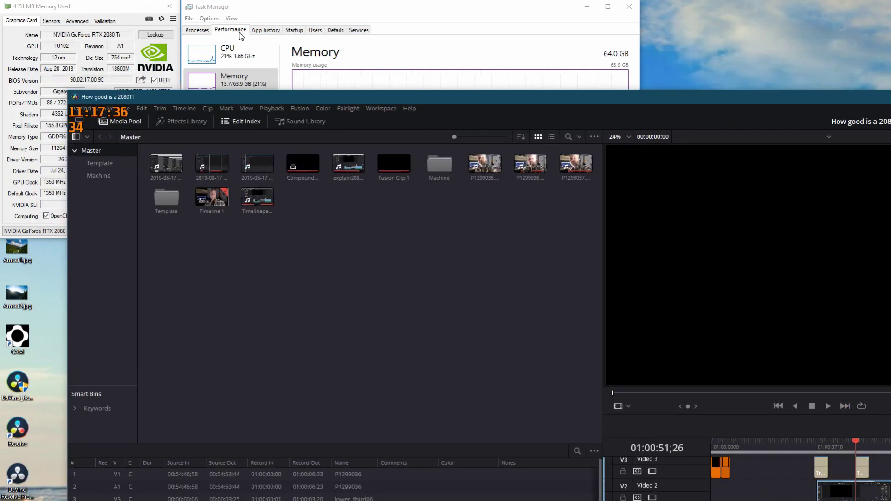
{"action": "mouse_move", "coordinate": [242, 37]}
{"action": "left_mouse_down"}
{"action": "mouse_move", "coordinate": [271, 38]}
{"action": "mouse_move", "coordinate": [248, 27]}
{"action": "left_mouse_up"}
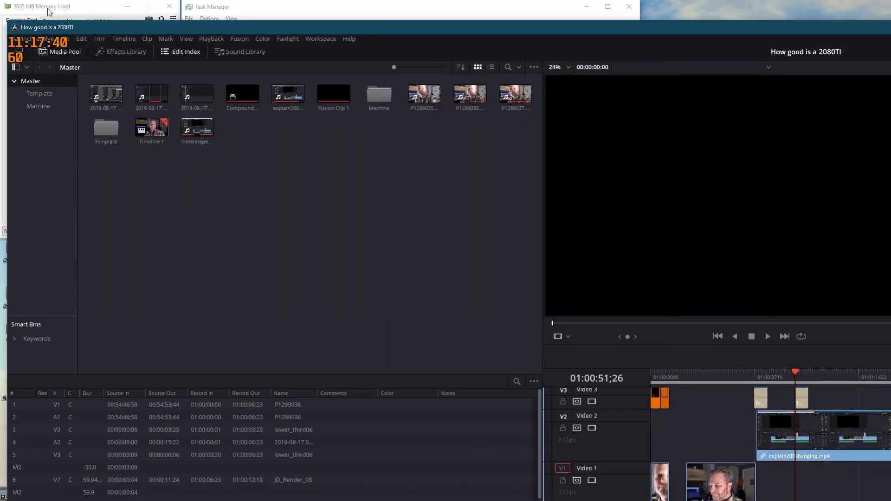
{"action": "left_click_drag", "start_coordinate": [73, 29], "coordinate": [128, 74]}
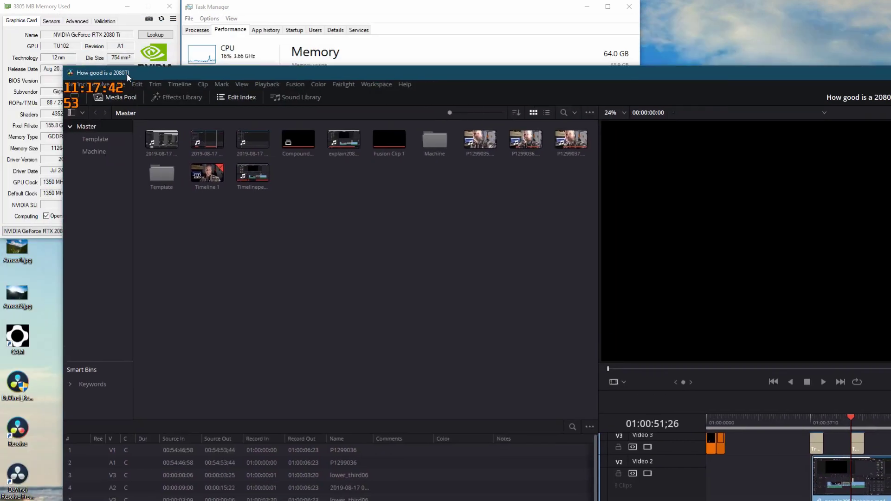
Check GPU 0 load in Task Manager, then bring Resolve back nearly full screen.
{"action": "left_click", "coordinate": [255, 11]}
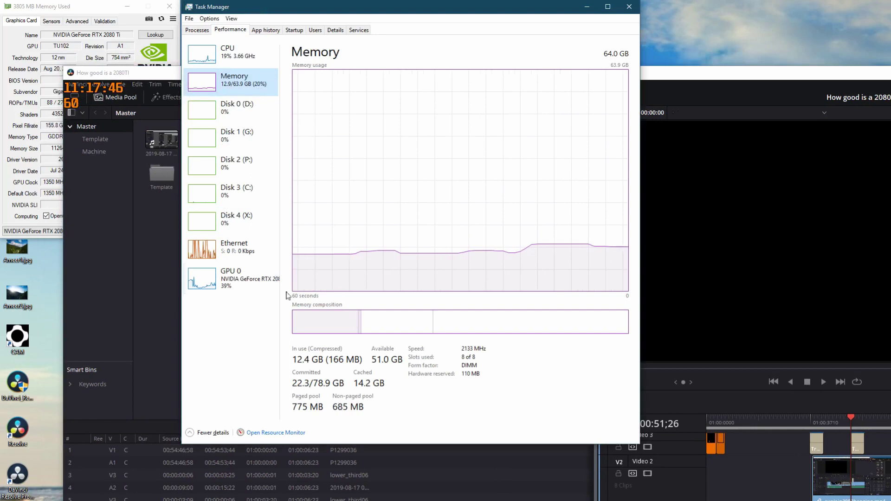
{"action": "left_click", "coordinate": [200, 284]}
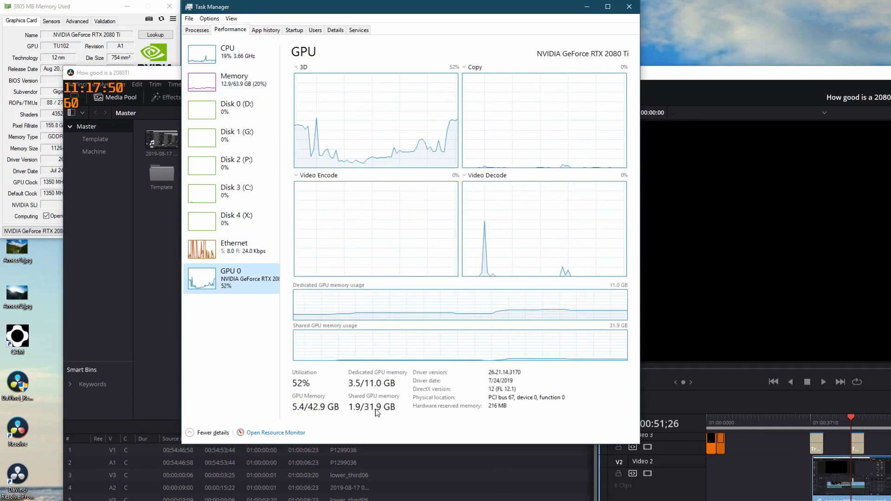
{"action": "left_click", "coordinate": [127, 109]}
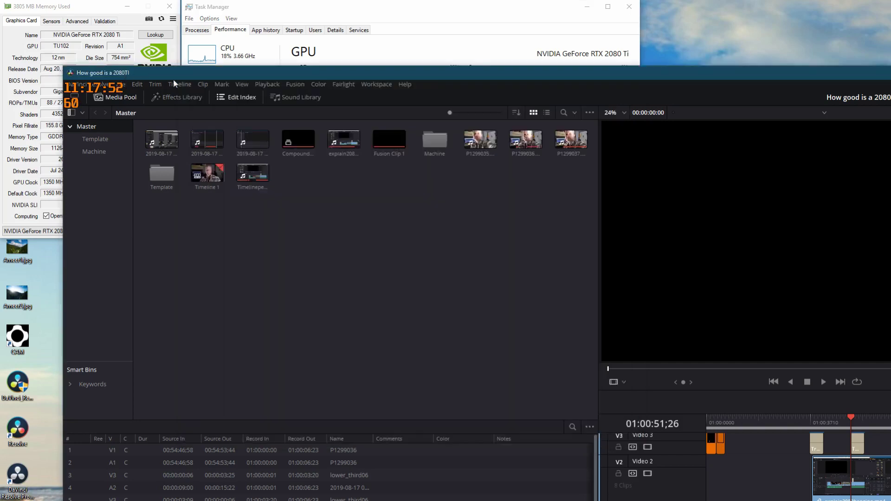
{"action": "left_click_drag", "start_coordinate": [173, 77], "coordinate": [70, 16]}
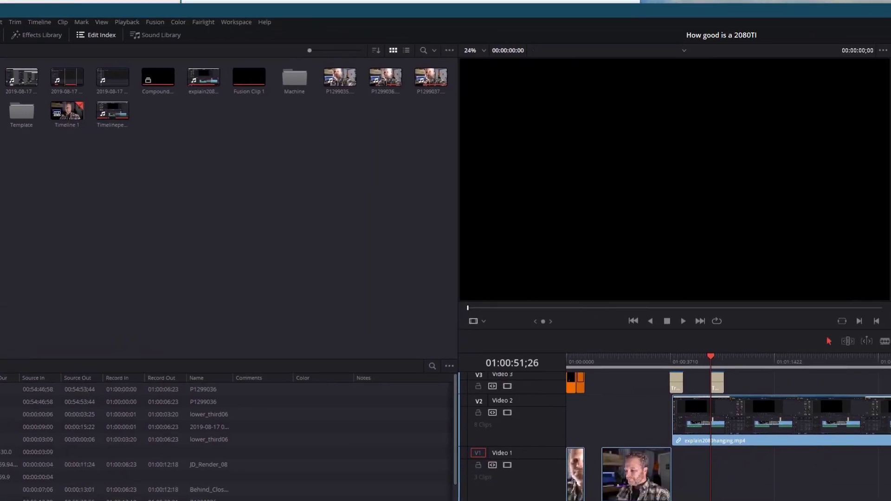
{"action": "left_click_drag", "start_coordinate": [470, 10], "coordinate": [547, 5]}
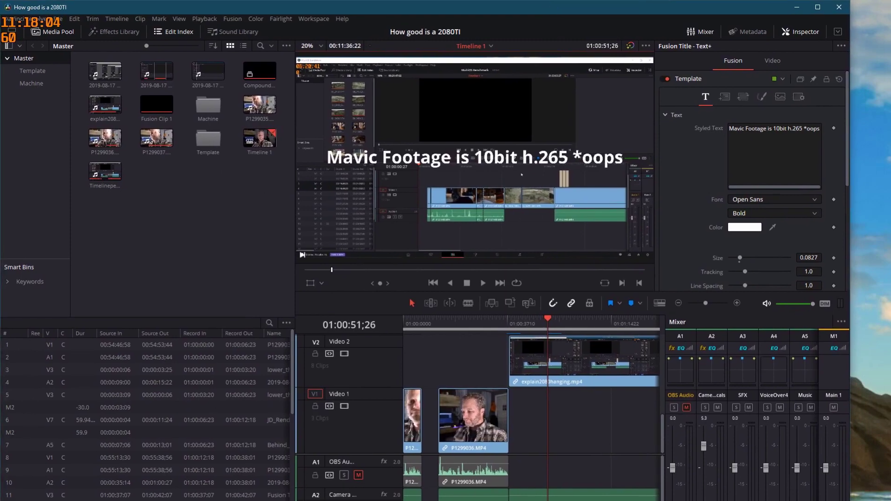
{"action": "left_click_drag", "start_coordinate": [850, 500], "coordinate": [890, 500]}
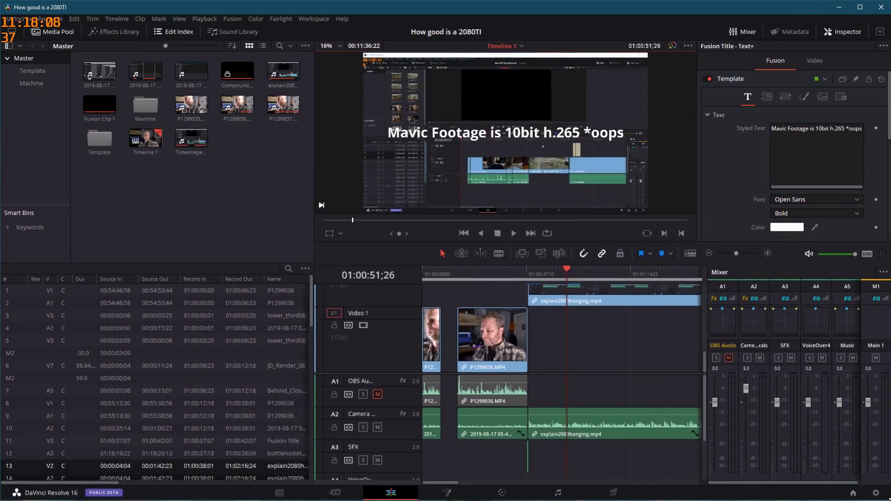
{"action": "left_click_drag", "start_coordinate": [99, 8], "coordinate": [102, 18]}
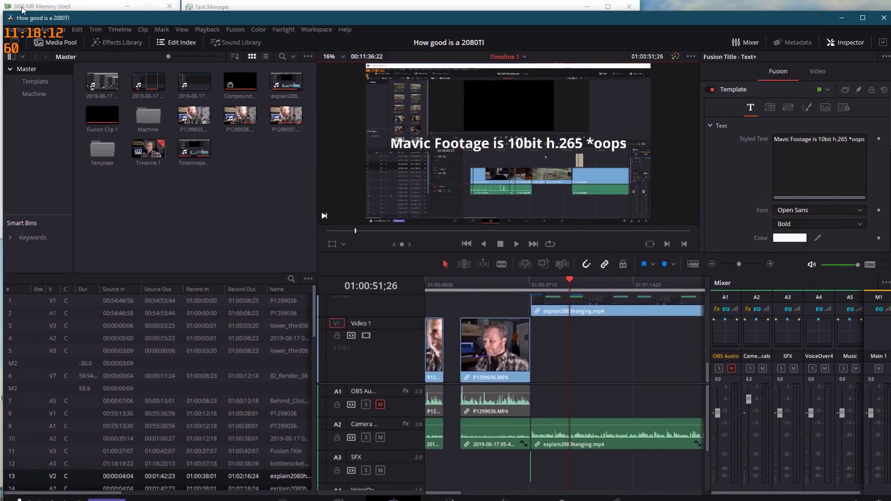
{"action": "left_click", "coordinate": [256, 7]}
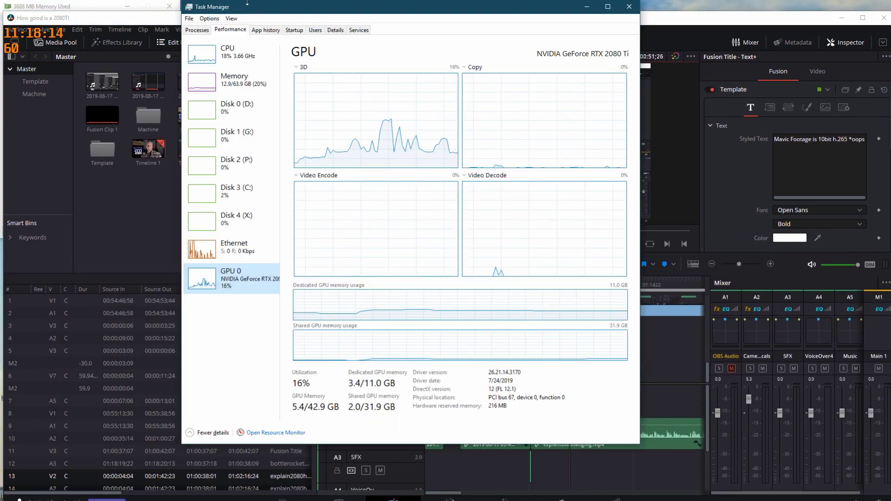
{"action": "left_click", "coordinate": [93, 6]}
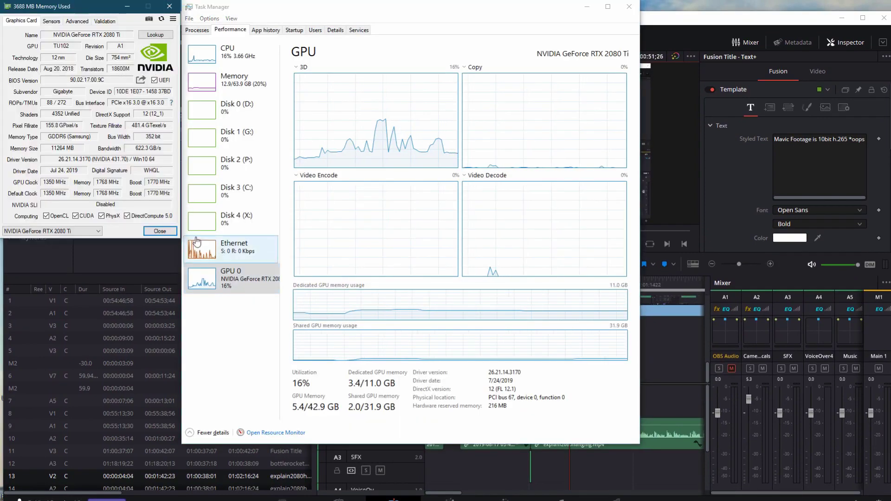
{"action": "left_click", "coordinate": [138, 261]}
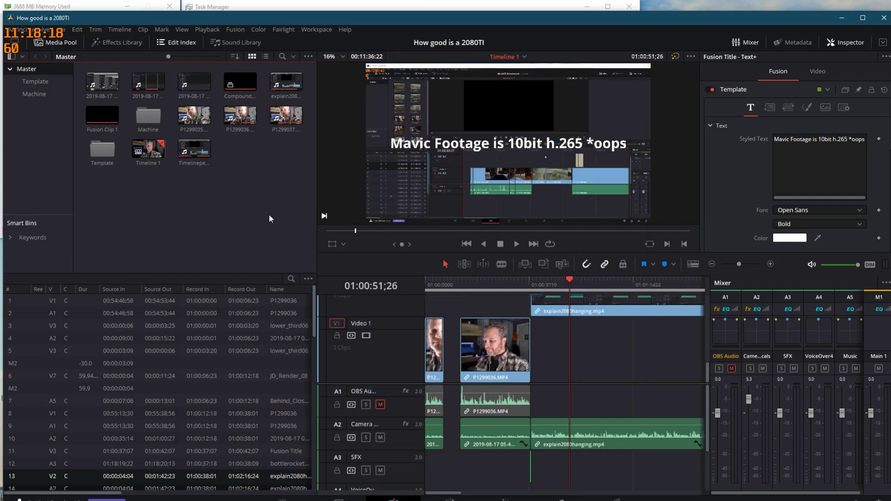
Play the edit from the start, then play briefly from 01:04:58;27.
{"action": "left_click", "coordinate": [460, 280]}
{"action": "key", "text": "Home"}
{"action": "key", "text": "space"}
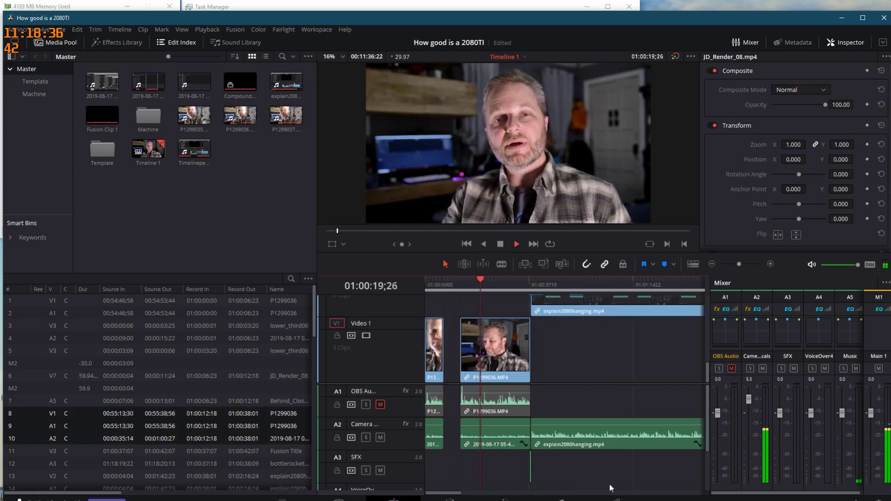
{"action": "key", "text": "space"}
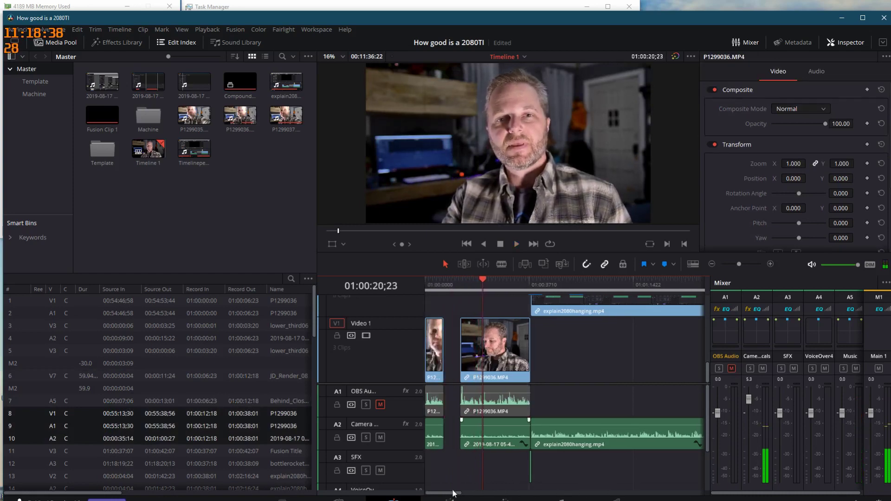
{"action": "left_click_drag", "start_coordinate": [452, 494], "coordinate": [557, 495]}
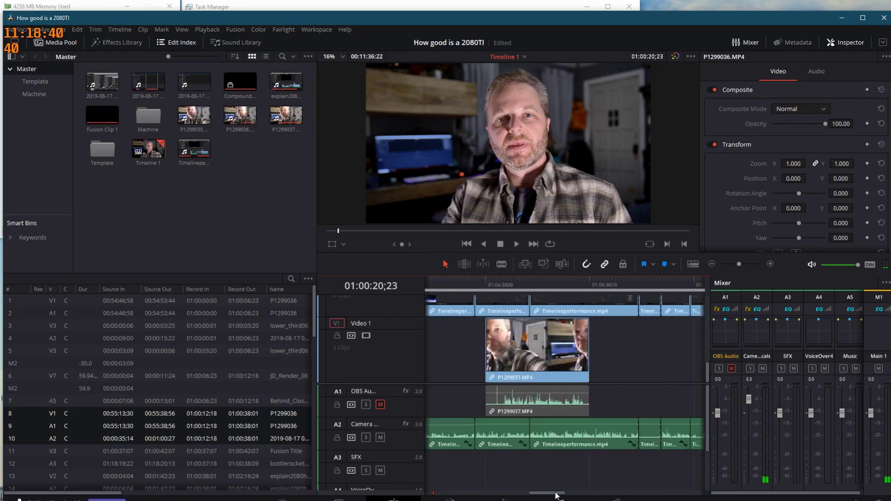
{"action": "left_click", "coordinate": [485, 281]}
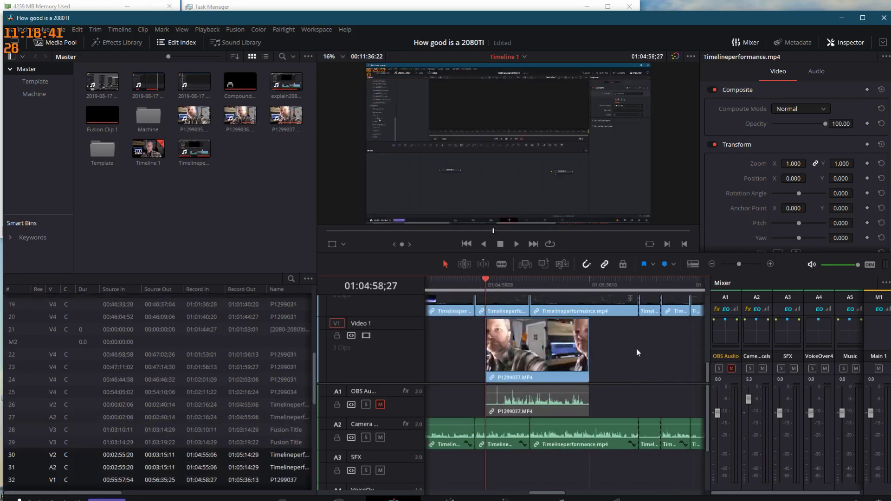
{"action": "key", "text": "space"}
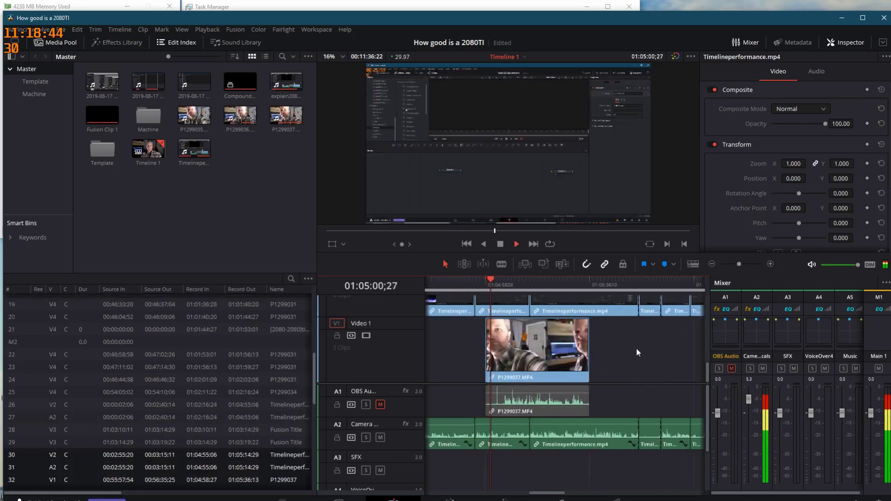
{"action": "key", "text": "space"}
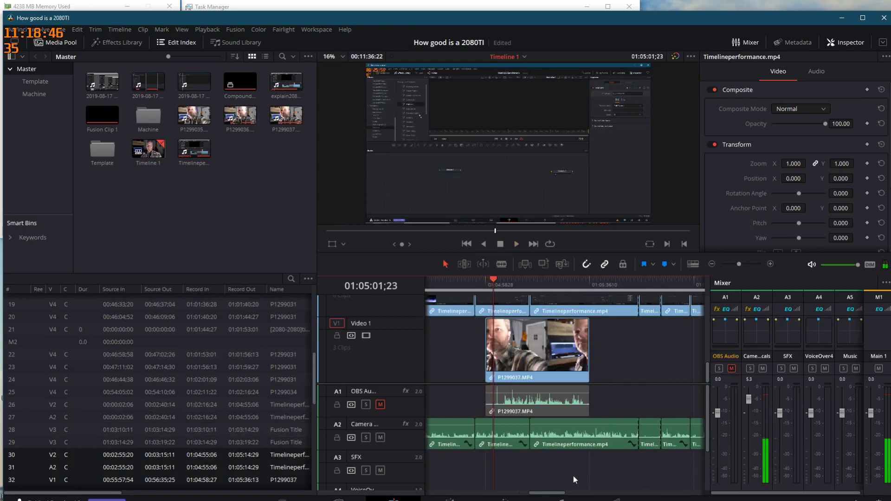
Play the Capture.JPG benchmark chart while checking GPU memory in GPU-Z, then return to Resolve.
{"action": "left_click_drag", "start_coordinate": [550, 496], "coordinate": [638, 461]}
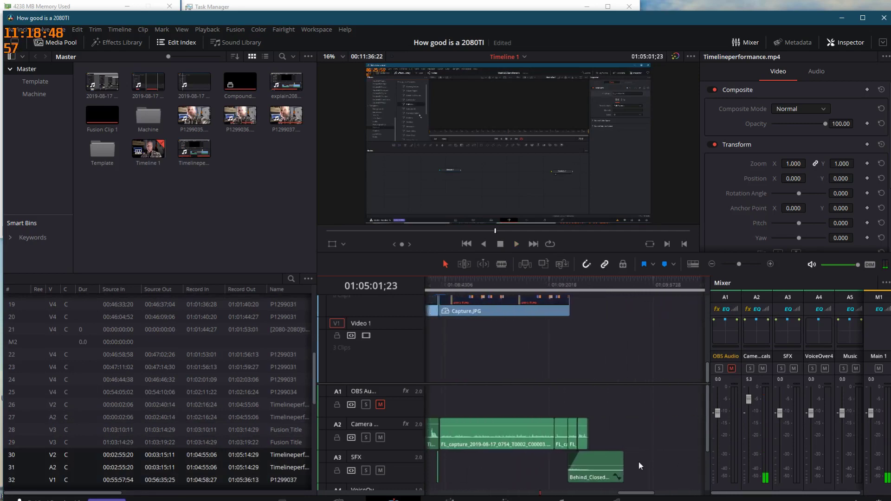
{"action": "left_click", "coordinate": [492, 296]}
{"action": "key", "text": "space"}
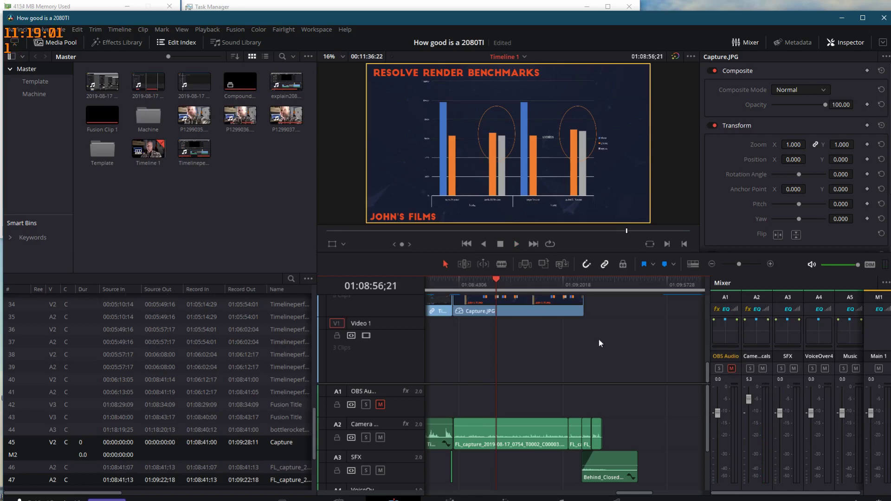
{"action": "key", "text": "alt+Tab"}
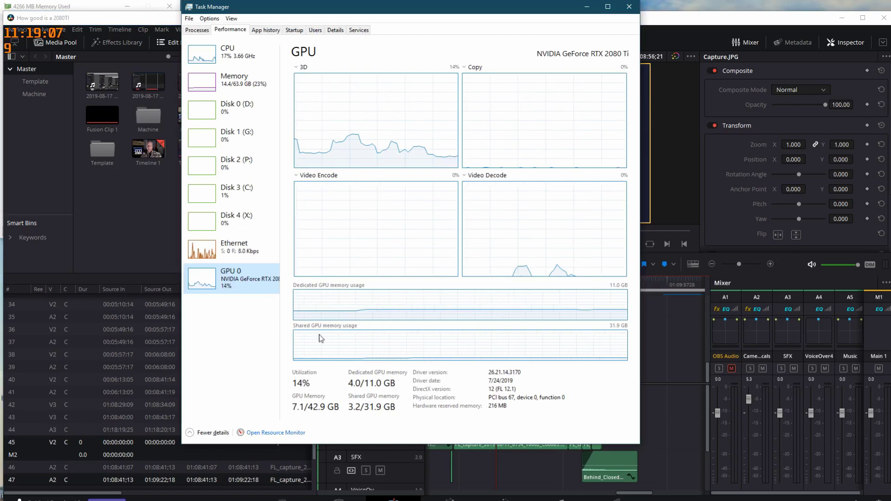
{"action": "left_click", "coordinate": [56, 6]}
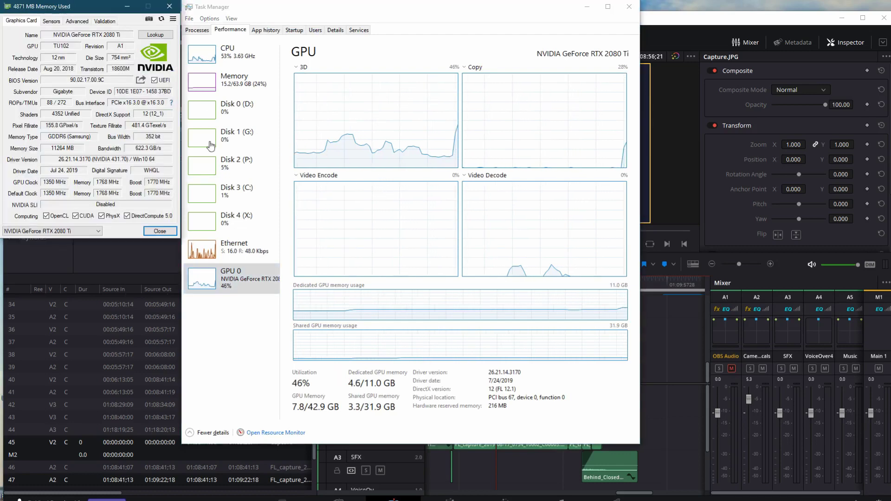
{"action": "left_click", "coordinate": [146, 265]}
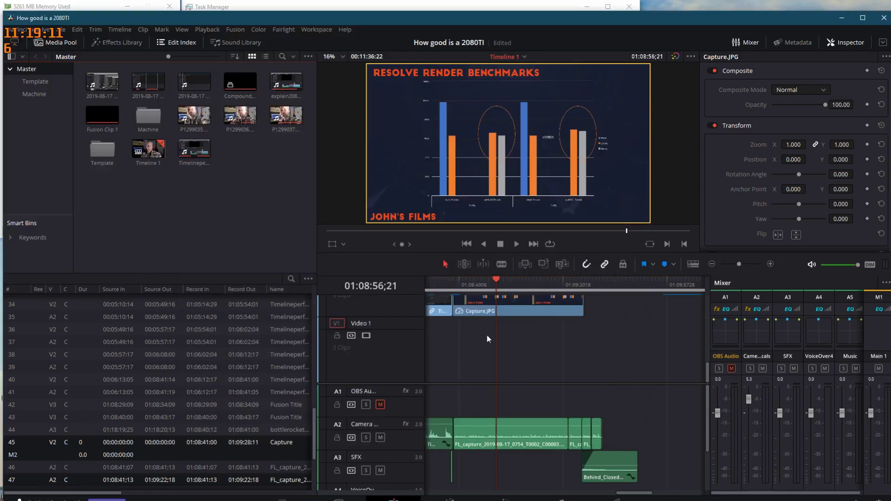
Move the P1299036 clip from Video 1 up onto Video 2.
{"action": "mouse_move", "coordinate": [498, 280]}
{"action": "left_mouse_down"}
{"action": "mouse_move", "coordinate": [302, 273]}
{"action": "mouse_move", "coordinate": [464, 283]}
{"action": "mouse_move", "coordinate": [510, 297]}
{"action": "mouse_move", "coordinate": [499, 292]}
{"action": "left_mouse_up"}
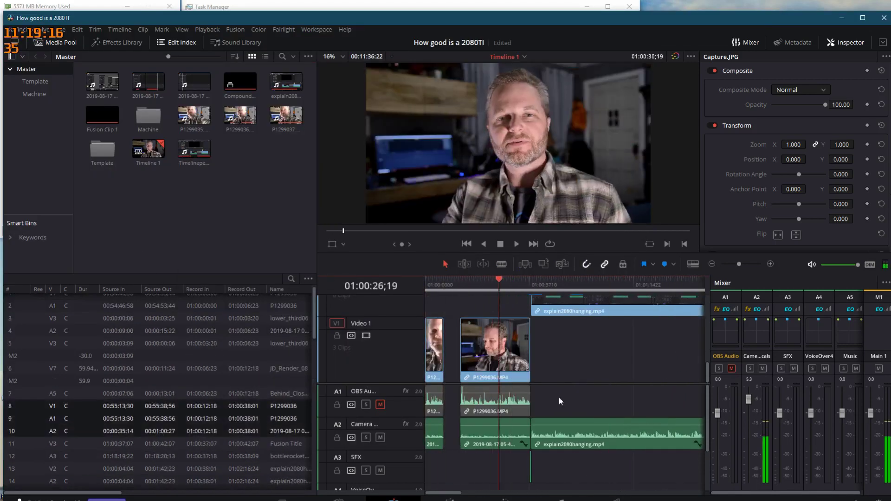
{"action": "scroll", "coordinate": [565, 374], "scroll_direction": "up", "scroll_amount": 3}
{"action": "scroll", "coordinate": [565, 374], "scroll_direction": "down", "scroll_amount": 2}
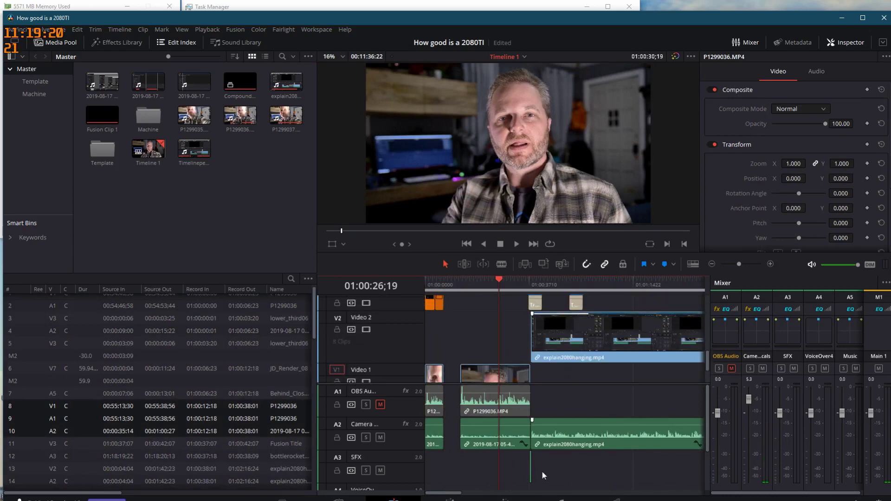
{"action": "left_click_drag", "start_coordinate": [505, 374], "coordinate": [538, 338]}
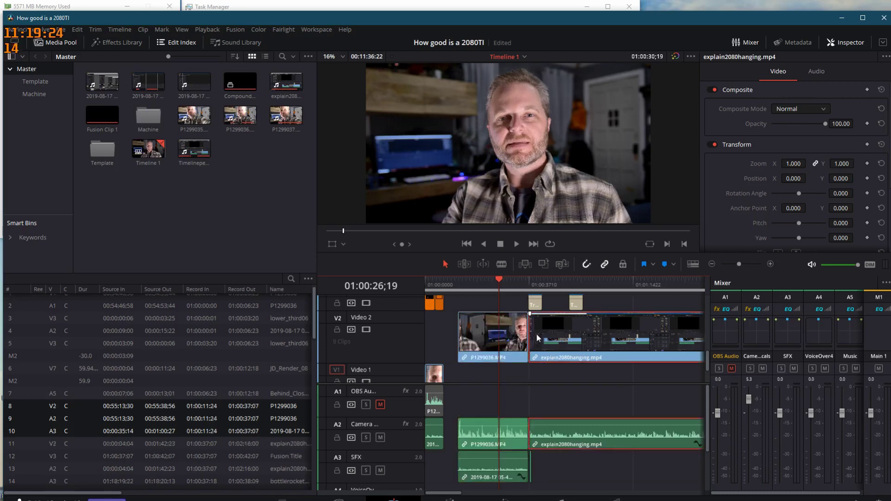
Add a Non-Additive Dissolve and a Cross Dissolve at the Video 2 edit points.
{"action": "left_click", "coordinate": [117, 43]}
{"action": "left_click_drag", "start_coordinate": [124, 162], "coordinate": [530, 341]}
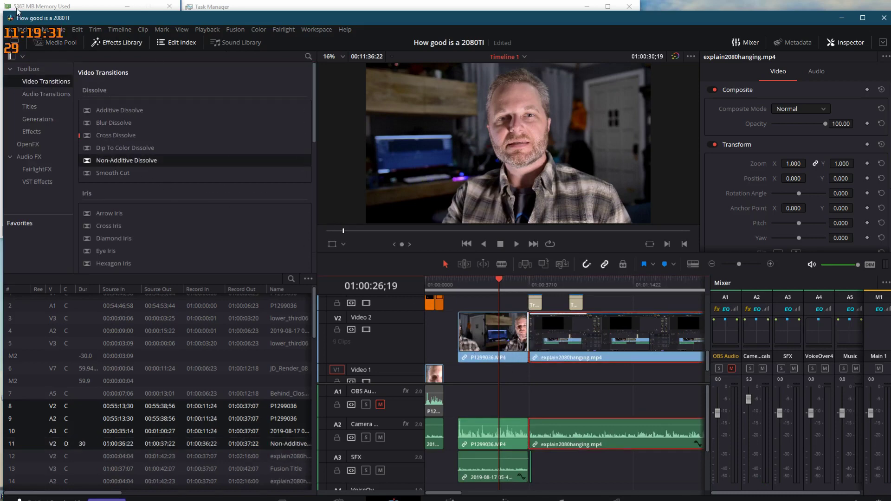
{"action": "left_click_drag", "start_coordinate": [116, 135], "coordinate": [460, 328]}
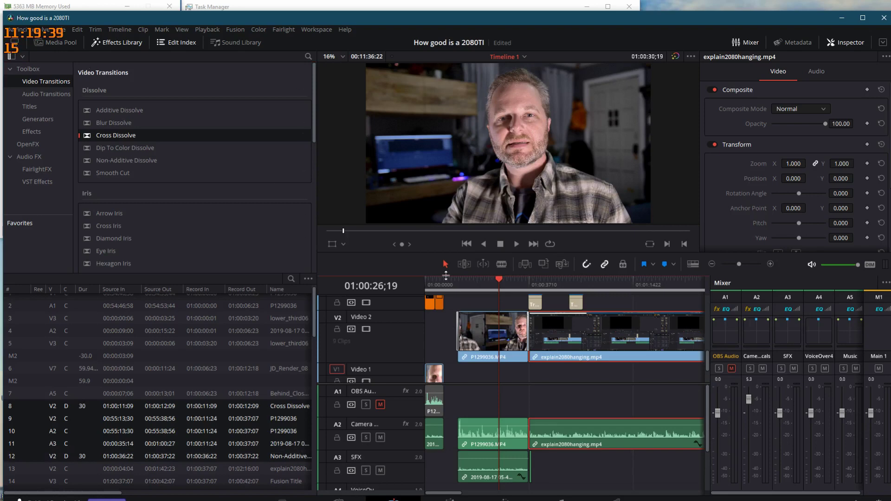
{"action": "scroll", "coordinate": [464, 330], "scroll_direction": "down", "scroll_amount": 1}
{"action": "scroll", "coordinate": [483, 341], "scroll_direction": "up", "scroll_amount": 1}
{"action": "left_click", "coordinate": [29, 106]}
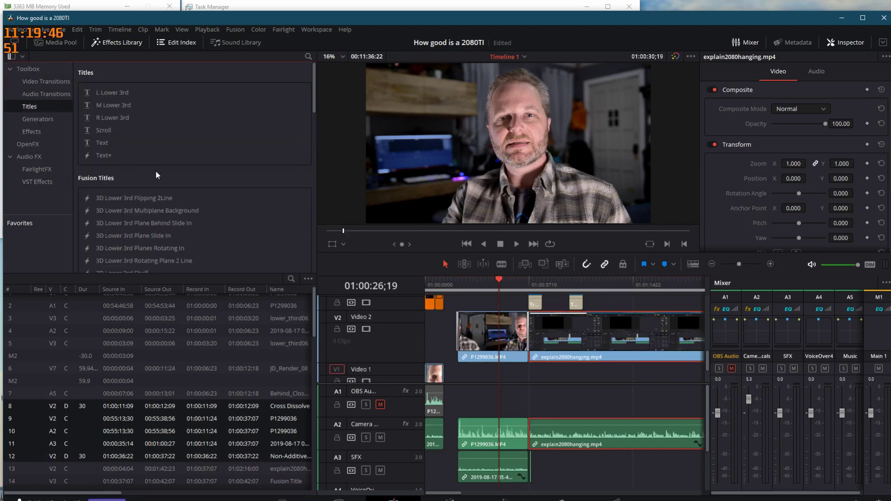
Try a Fusion title on Video 3, preview it from its start, then delete it.
{"action": "scroll", "coordinate": [208, 233], "scroll_direction": "down", "scroll_amount": 5}
{"action": "left_click_drag", "start_coordinate": [140, 127], "coordinate": [494, 300]}
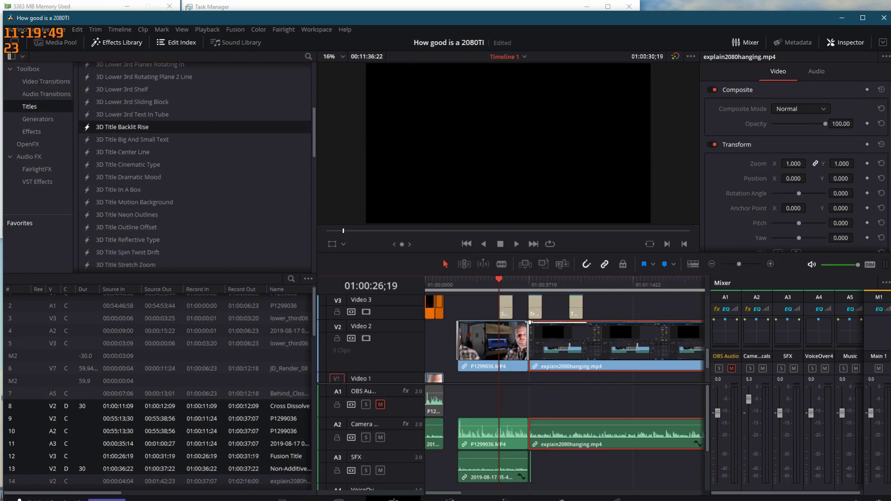
{"action": "left_click", "coordinate": [510, 282]}
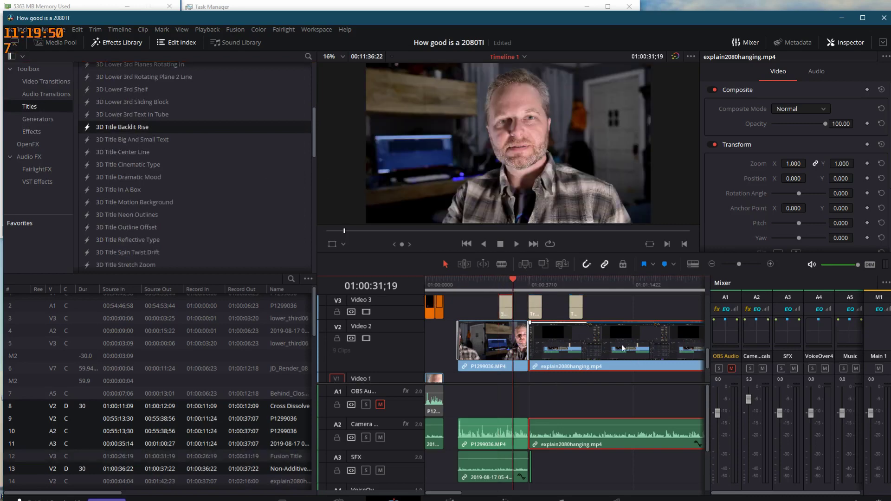
{"action": "key", "text": "Up"}
{"action": "key", "text": "space"}
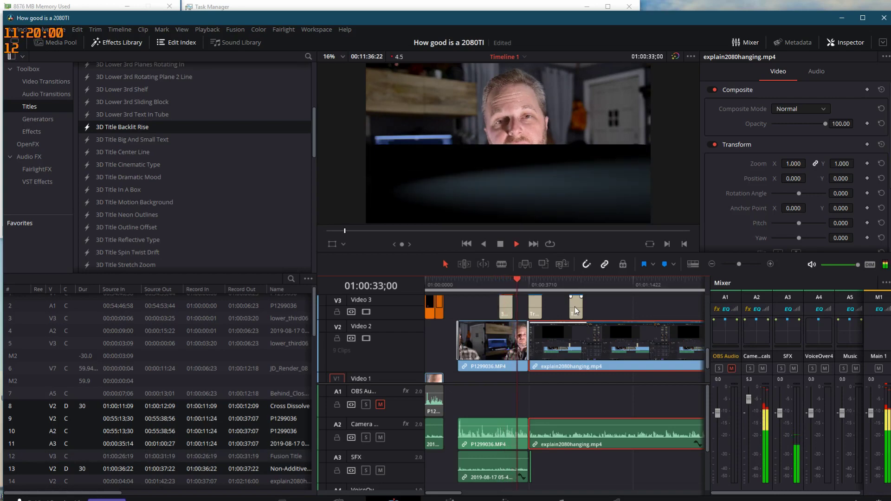
{"action": "key", "text": "space"}
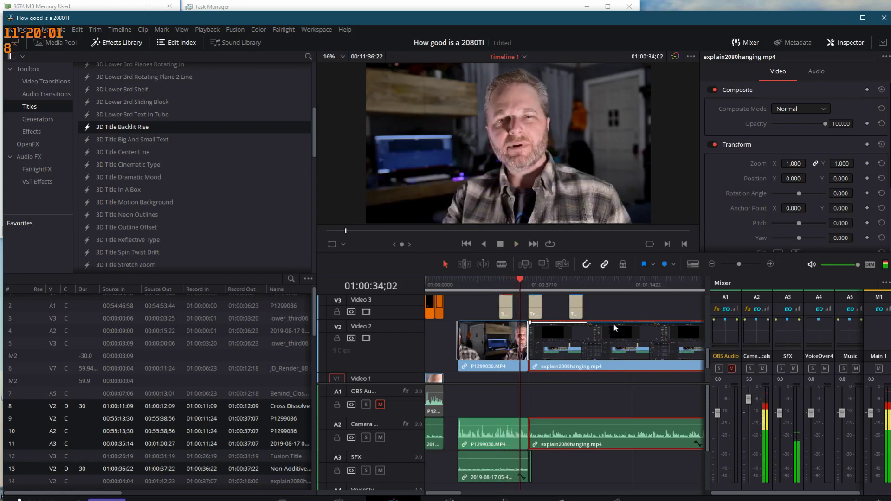
{"action": "left_click", "coordinate": [506, 306]}
{"action": "key", "text": "Delete"}
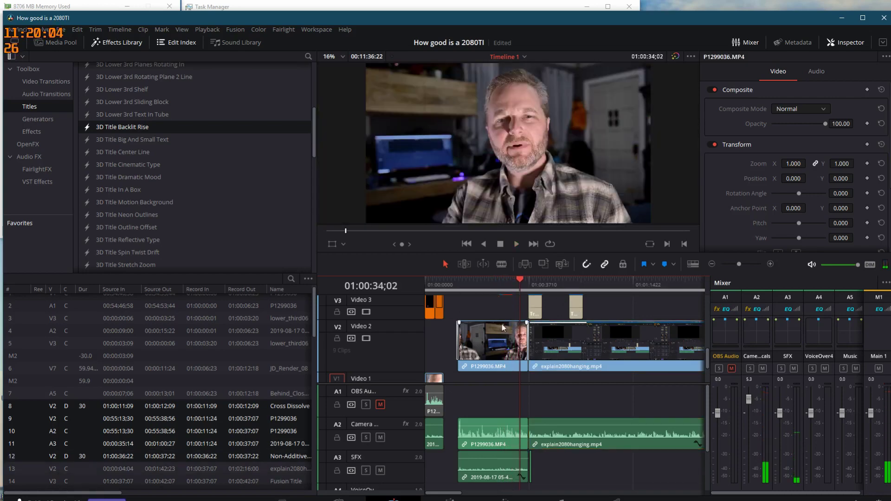
Place the 3D Lower 3rd Sliding Block title on V3 and preview its animation.
{"action": "left_click", "coordinate": [488, 286]}
{"action": "key", "text": "space"}
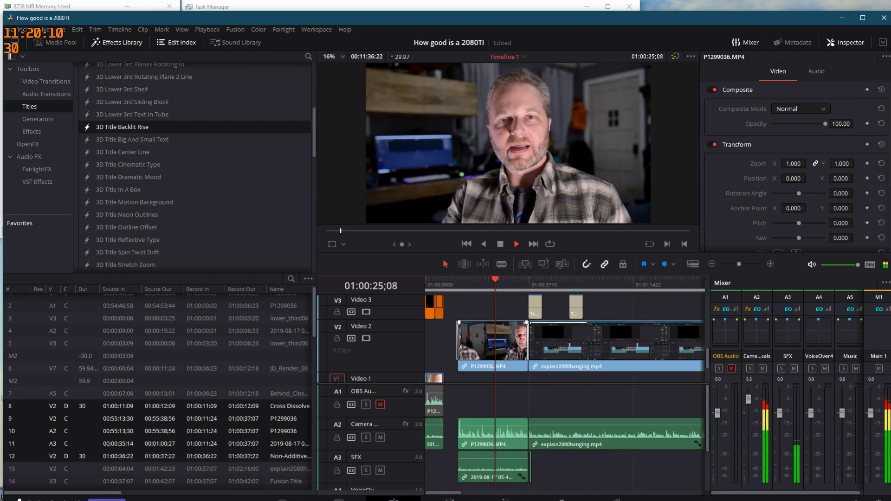
{"action": "key", "text": "space"}
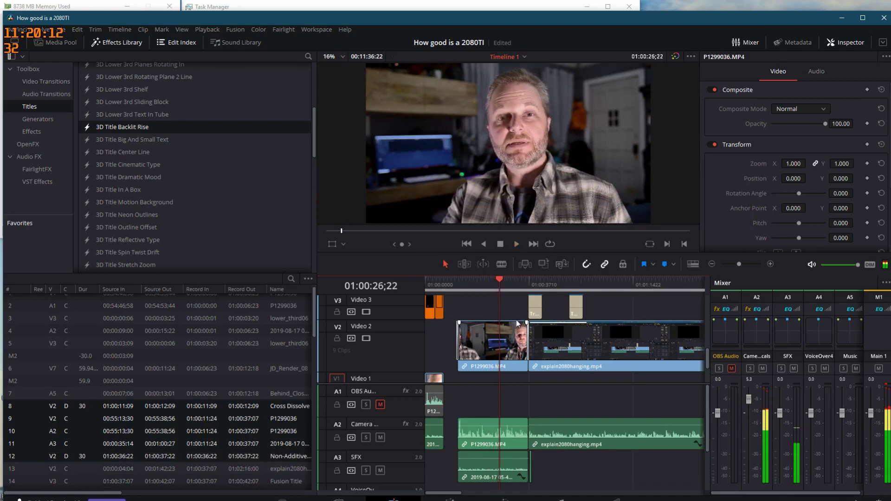
{"action": "left_click_drag", "start_coordinate": [133, 101], "coordinate": [505, 307]}
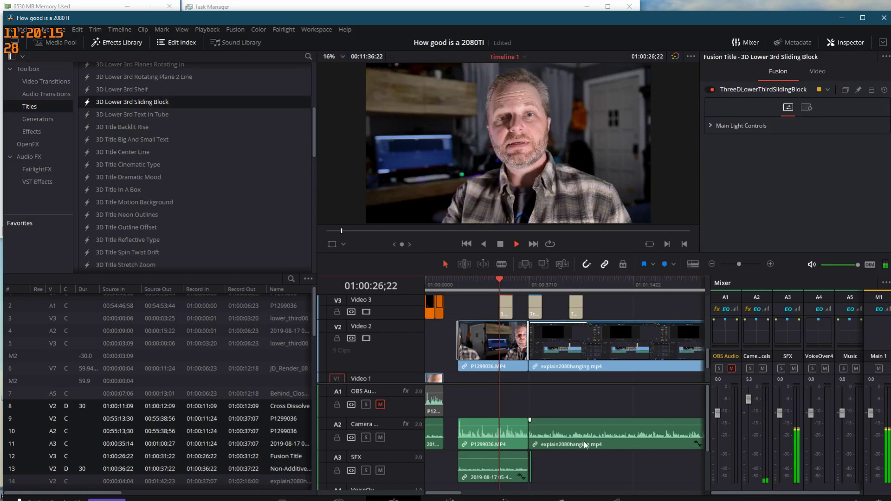
{"action": "key", "text": "space"}
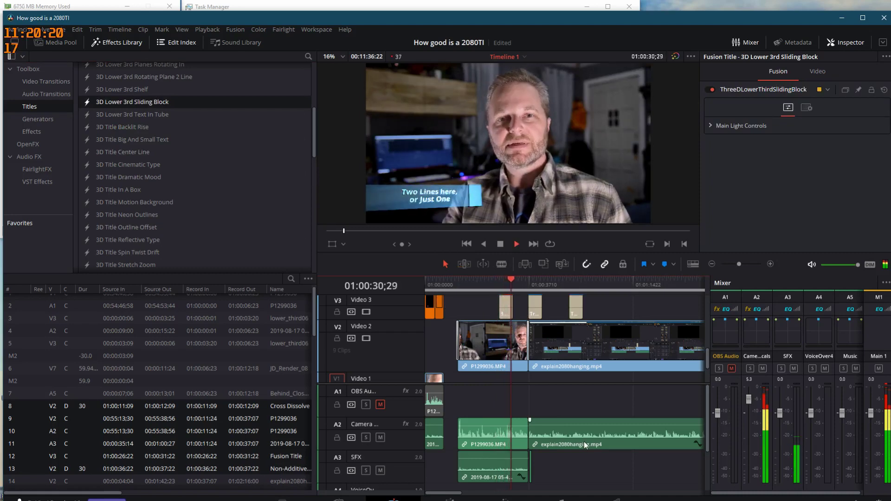
{"action": "key", "text": "space"}
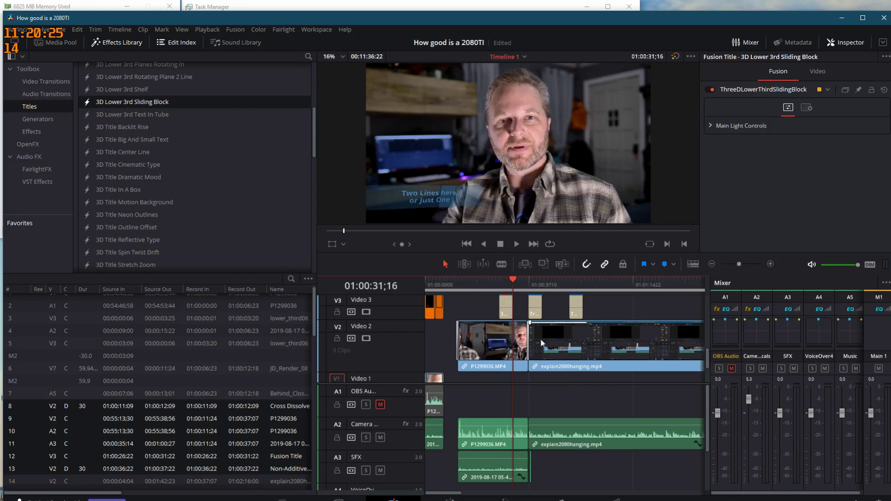
Slide the lower-third title later on V3 and return the playhead to 01:00:20;29.
{"action": "left_click_drag", "start_coordinate": [501, 305], "coordinate": [531, 305]}
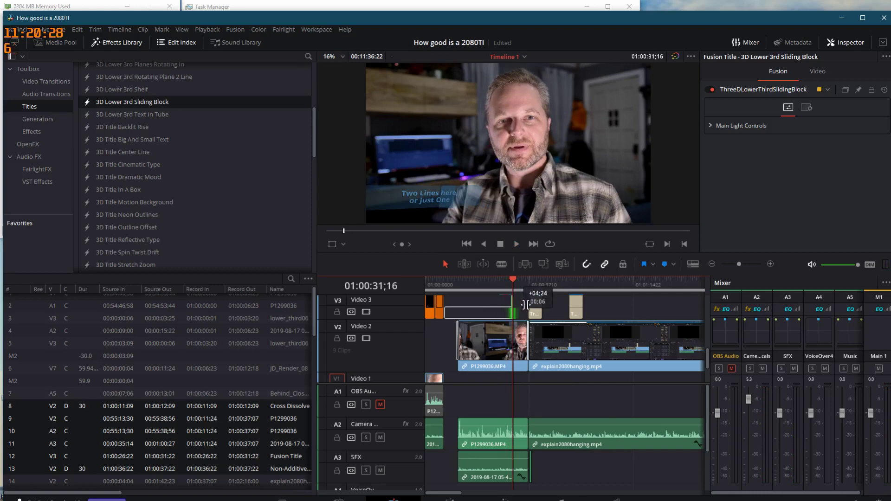
{"action": "left_click", "coordinate": [509, 368]}
{"action": "left_click", "coordinate": [485, 284]}
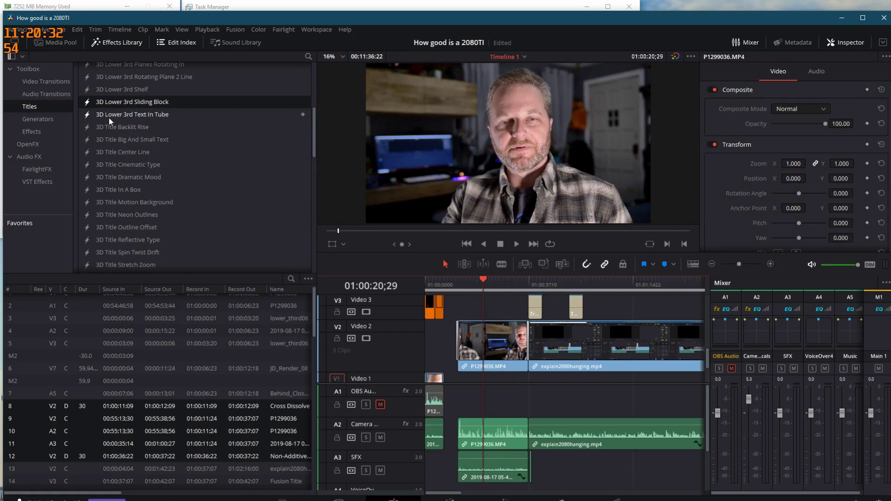
Place a Grey Scale generator on V3 at 01:00:20;29 and preview it.
{"action": "left_click", "coordinate": [42, 118]}
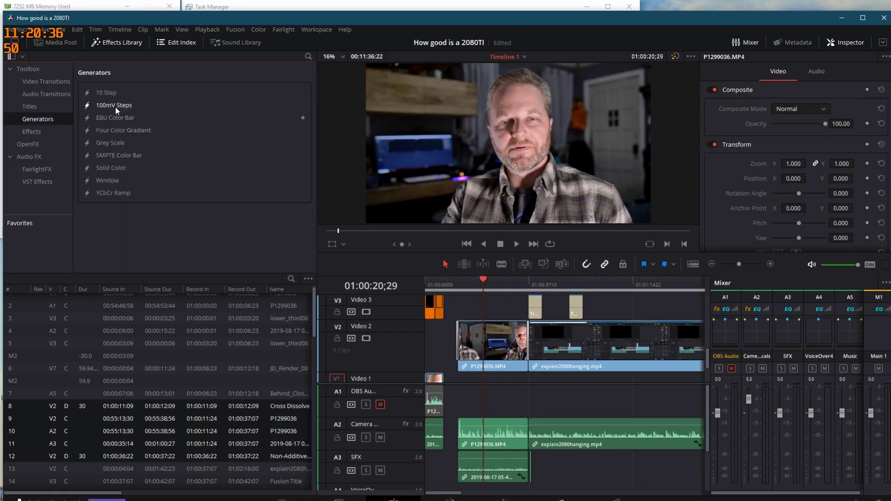
{"action": "left_click_drag", "start_coordinate": [115, 143], "coordinate": [492, 303]}
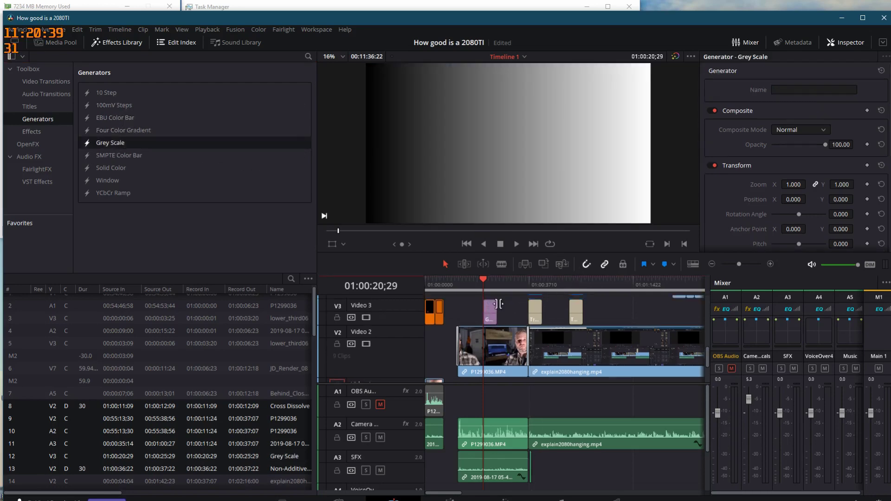
{"action": "key", "text": "space"}
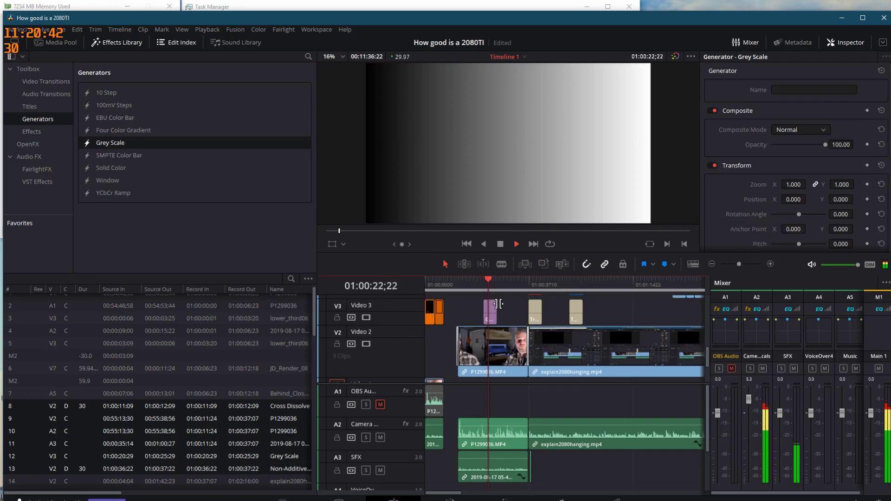
{"action": "key", "text": "space"}
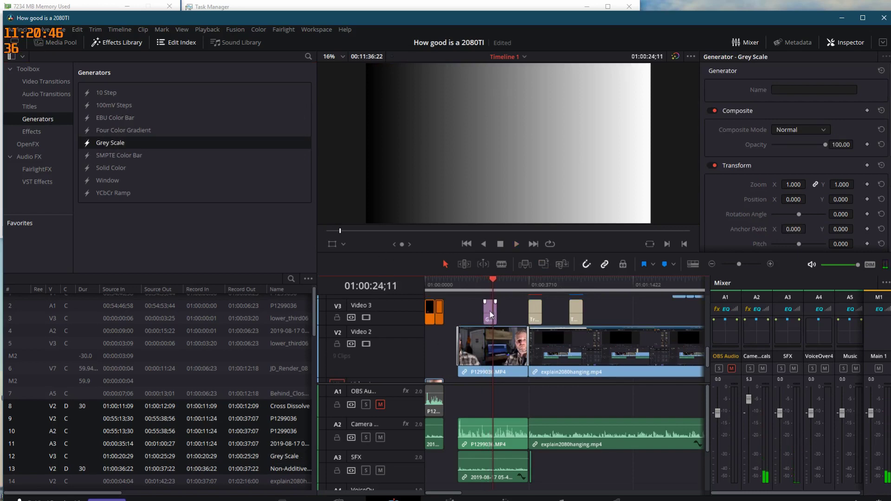
Turn the Grey Scale clip into Compound Clip 2, then into a Fusion clip.
{"action": "right_click", "coordinate": [489, 311]}
{"action": "left_click", "coordinate": [500, 318]}
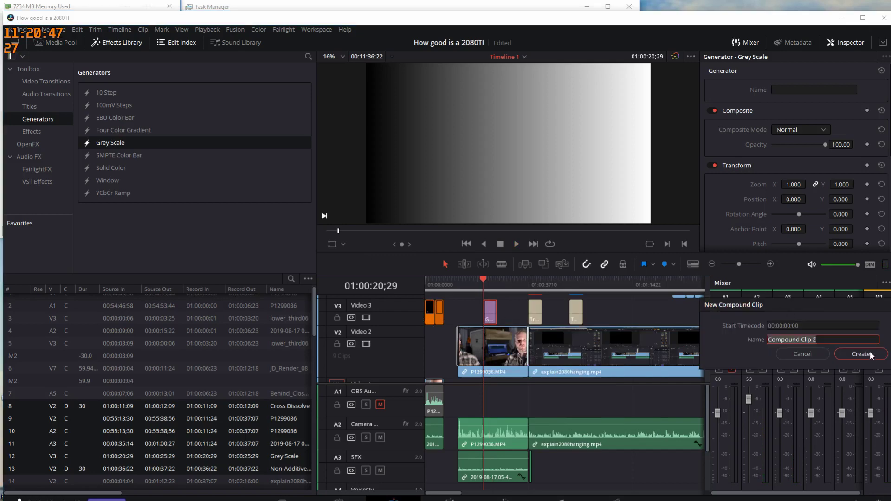
{"action": "left_click", "coordinate": [861, 354]}
{"action": "right_click", "coordinate": [489, 310]}
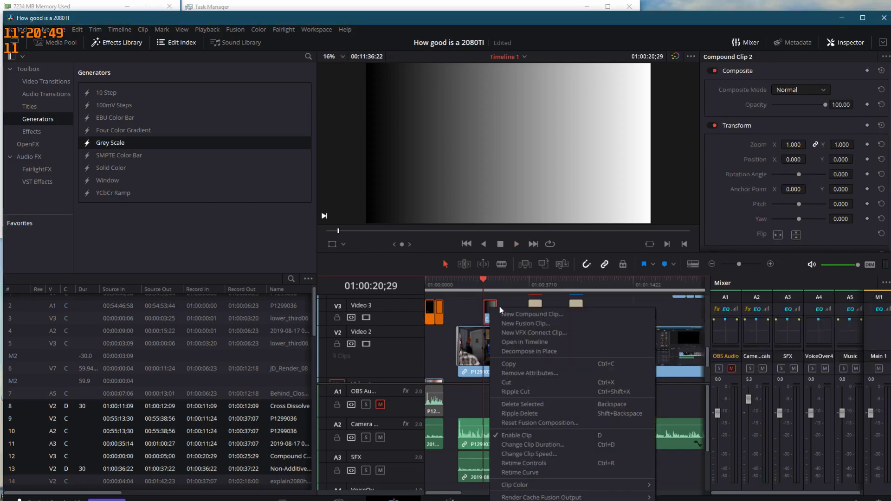
{"action": "left_click", "coordinate": [534, 323]}
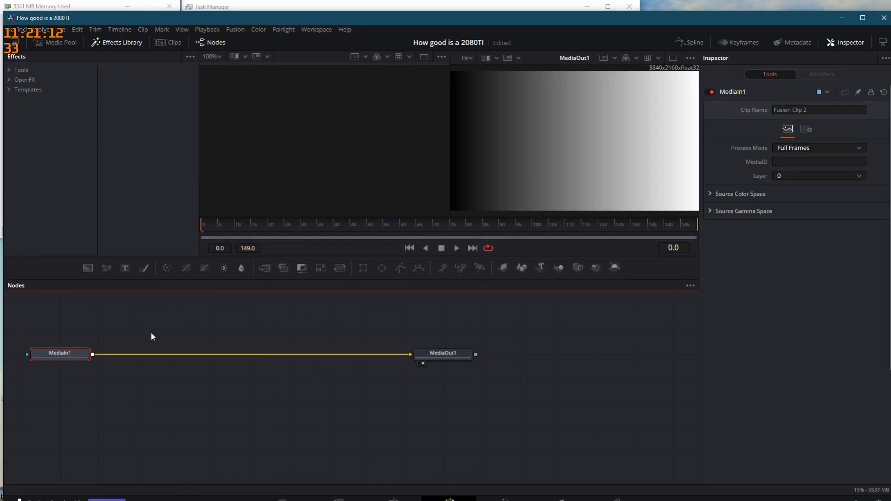
Add the Particles Glitter template to the comp and disconnect MediaIn1 from MediaOut1.
{"action": "left_click_drag", "start_coordinate": [57, 351], "coordinate": [176, 338]}
{"action": "left_click_drag", "start_coordinate": [442, 355], "coordinate": [541, 343]}
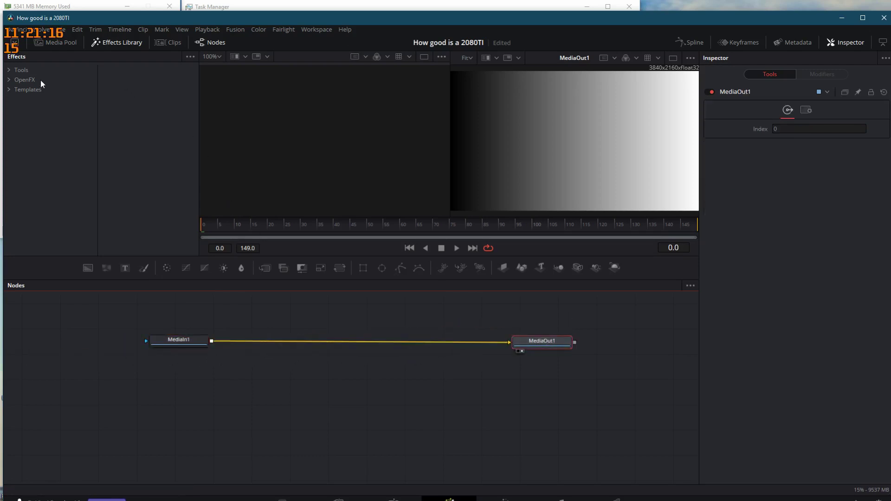
{"action": "left_click", "coordinate": [9, 89]}
{"action": "left_click", "coordinate": [36, 158]}
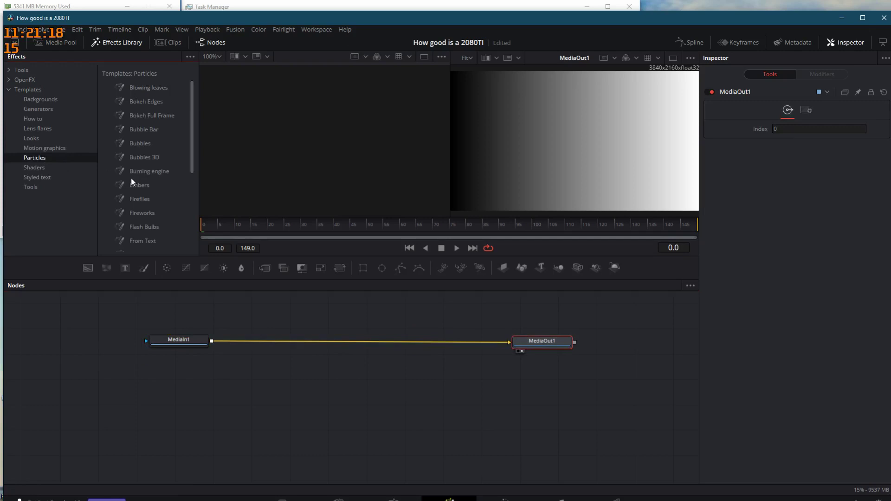
{"action": "left_click_drag", "start_coordinate": [196, 139], "coordinate": [191, 204]}
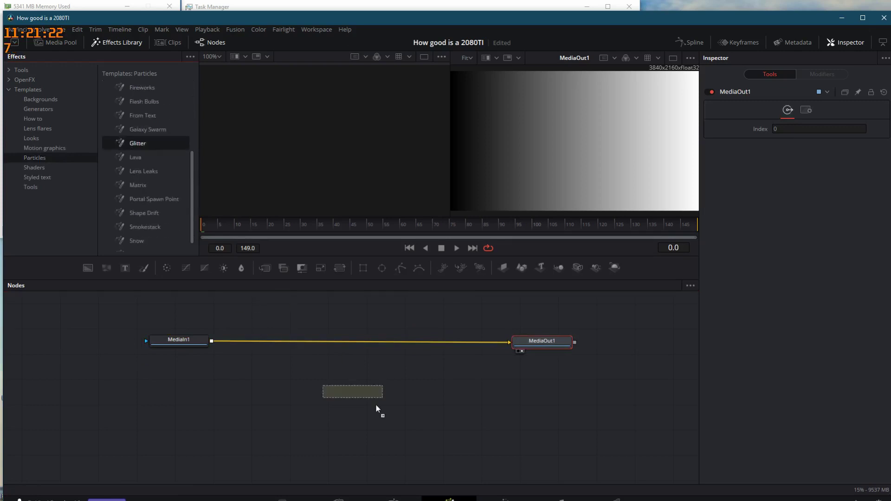
{"action": "left_click_drag", "start_coordinate": [376, 405], "coordinate": [383, 407]}
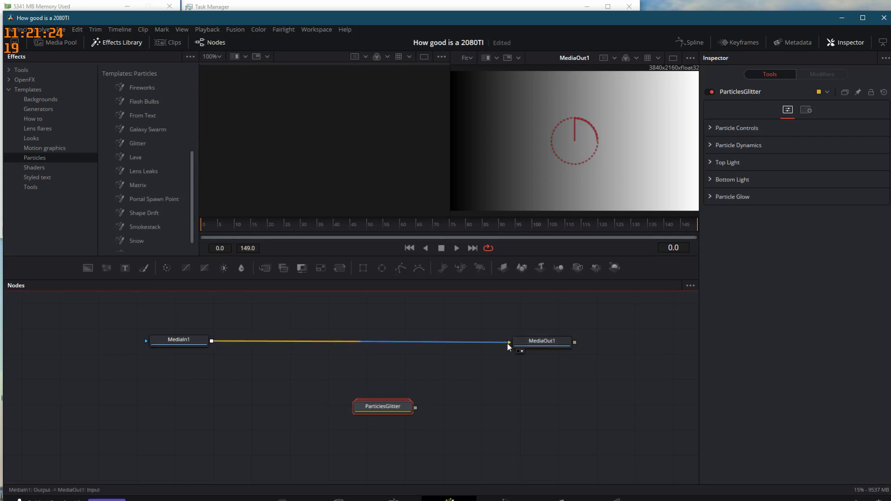
{"action": "left_click_drag", "start_coordinate": [508, 343], "coordinate": [529, 358]}
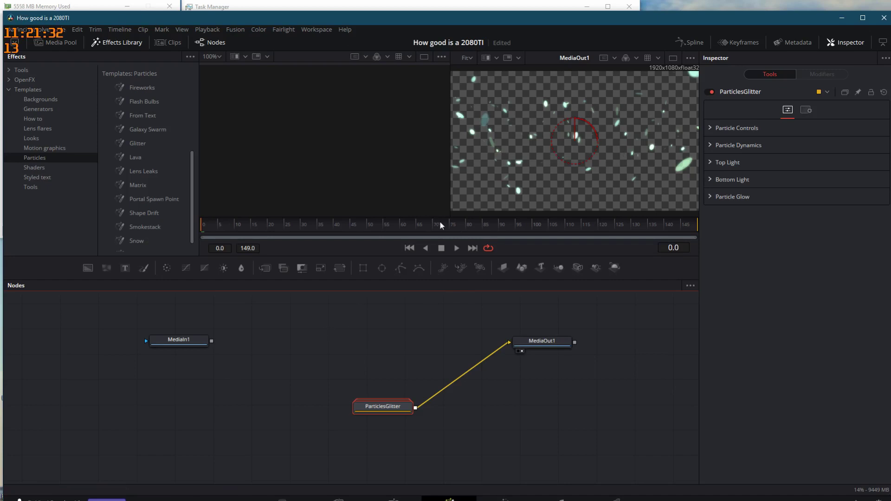
Play the Glitter comp, check GPU load in Task Manager, then raise ParticlesGlitter level with MediaOut1.
{"action": "left_click", "coordinate": [456, 248]}
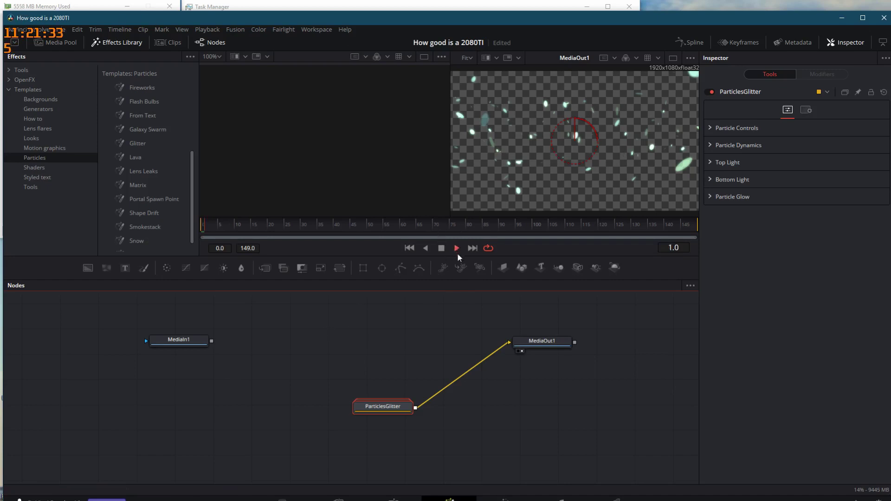
{"action": "left_click", "coordinate": [417, 6]}
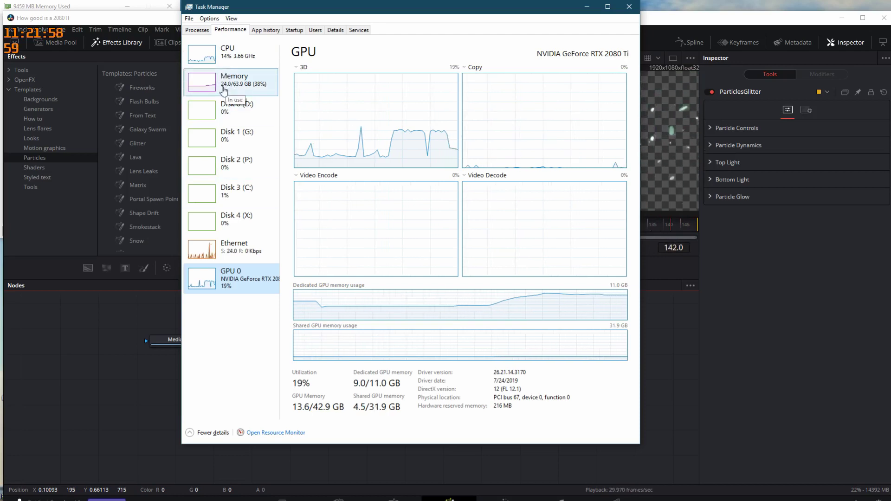
{"action": "left_click", "coordinate": [707, 26]}
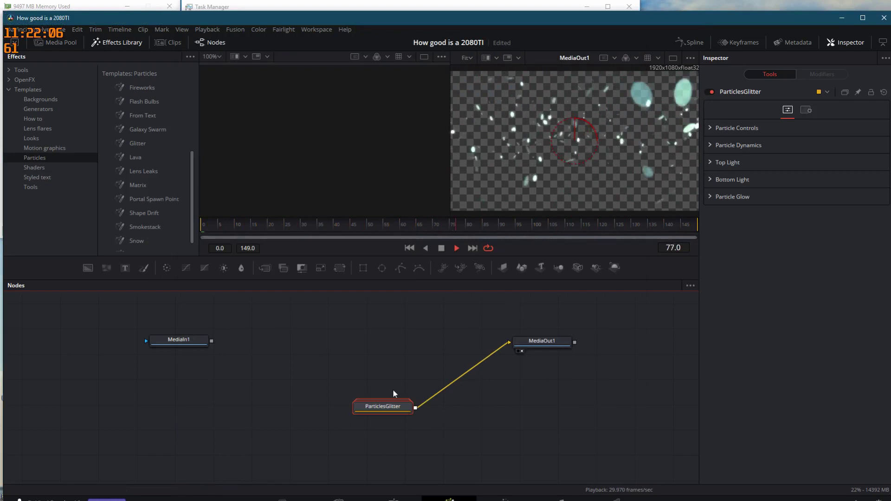
{"action": "left_click_drag", "start_coordinate": [383, 405], "coordinate": [355, 330]}
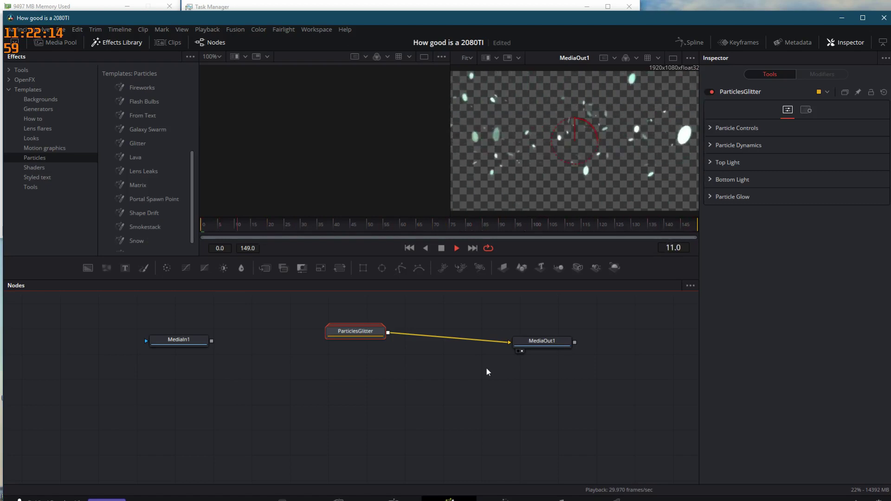
Stop playback at frame 36 and add the Lava particle template to the comp.
{"action": "key", "text": "space"}
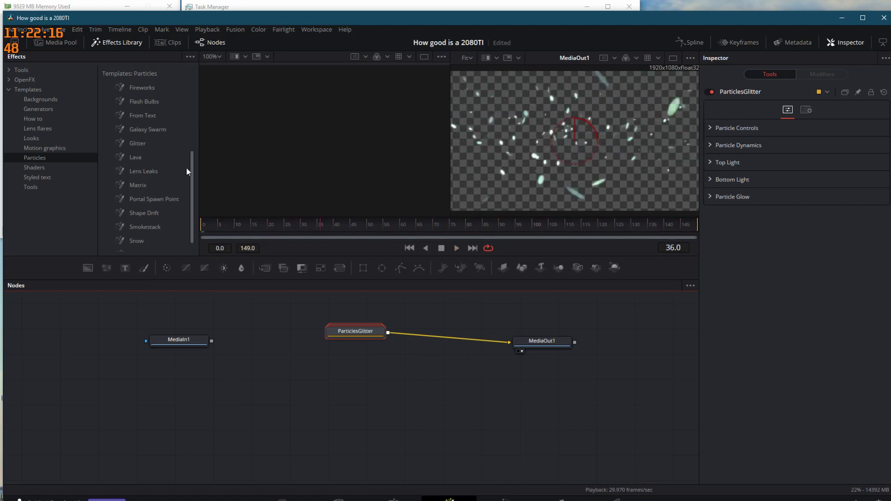
{"action": "left_click", "coordinate": [136, 158]}
{"action": "left_click_drag", "start_coordinate": [362, 414], "coordinate": [362, 412]}
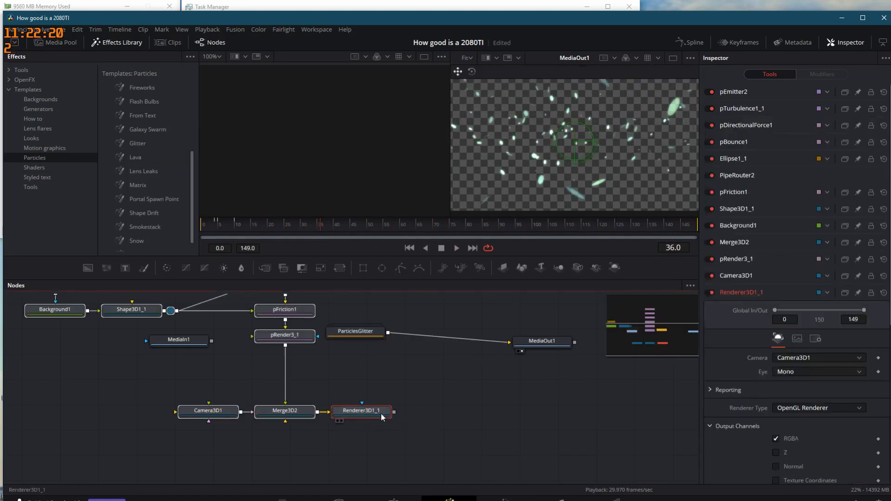
Show the Renderer3D1_1 fire output in the left viewer, keeping MediaOut1 in the right.
{"action": "left_click", "coordinate": [337, 421]}
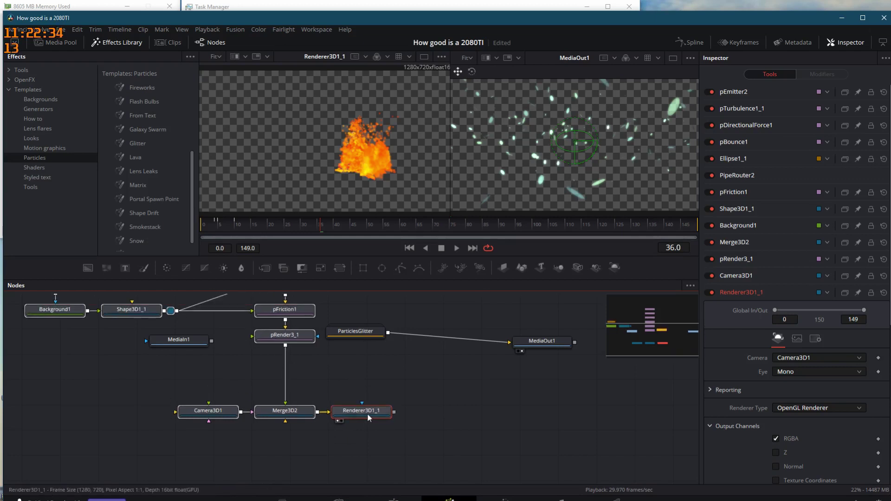
{"action": "key", "text": "2"}
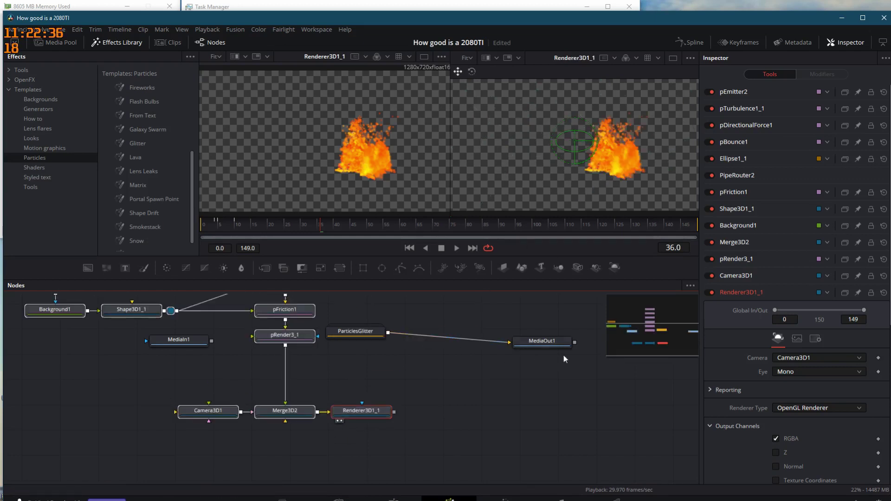
{"action": "key", "text": "2"}
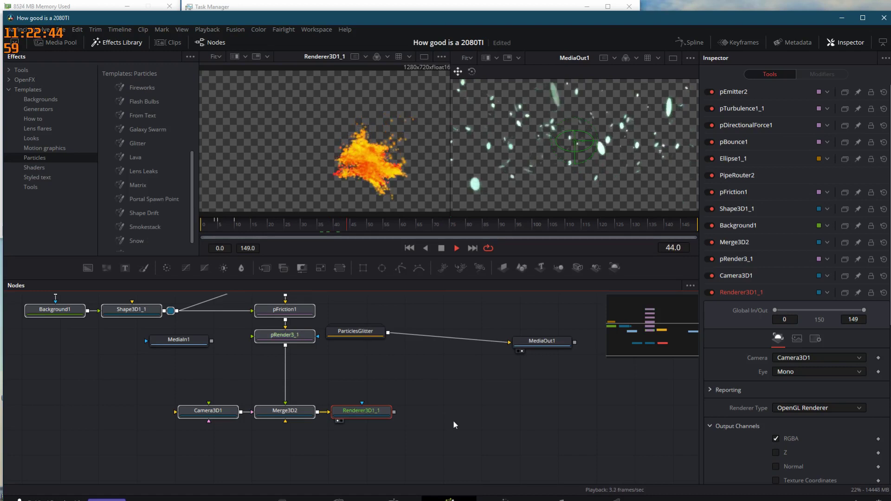
{"action": "left_click", "coordinate": [376, 3]}
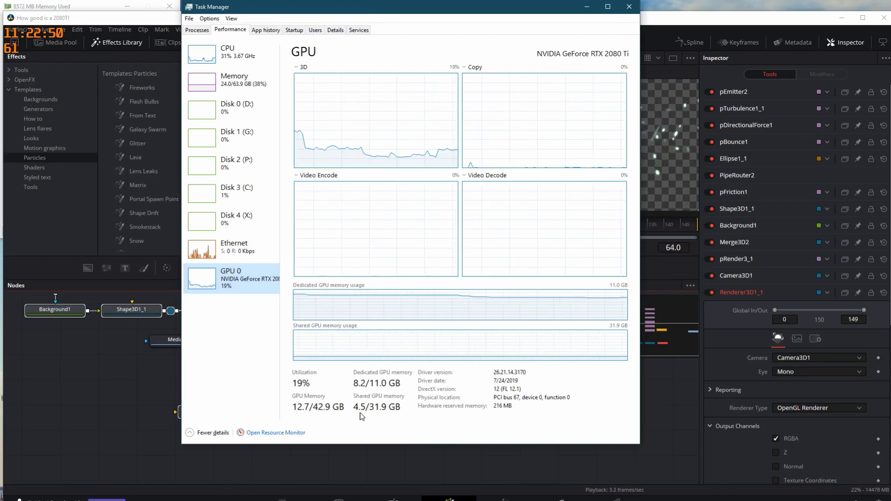
{"action": "left_click", "coordinate": [396, 460]}
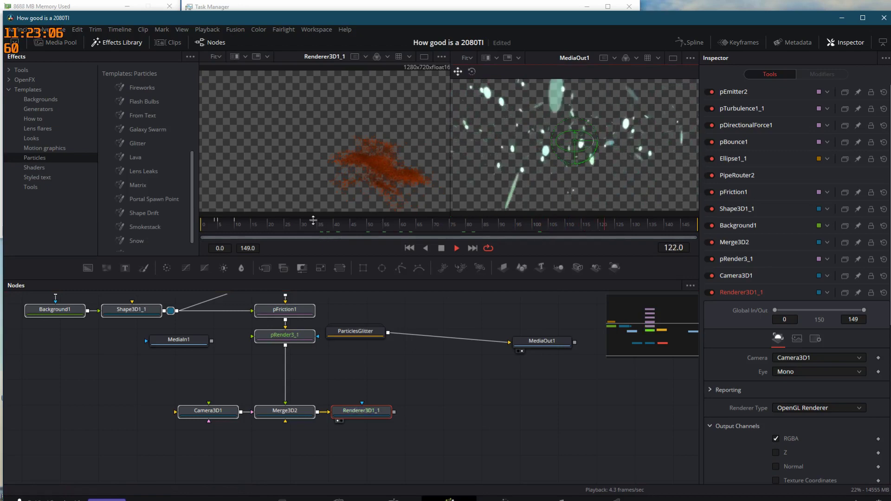
{"action": "left_click", "coordinate": [344, 6]}
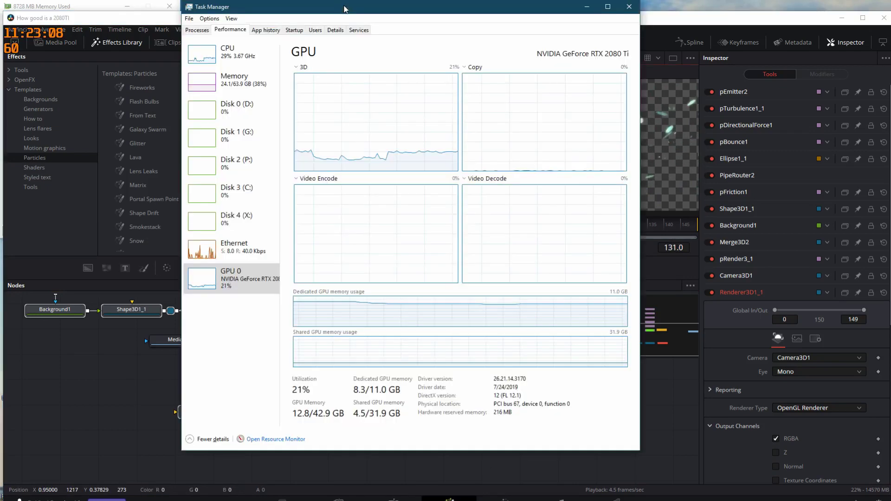
{"action": "left_click", "coordinate": [232, 53]}
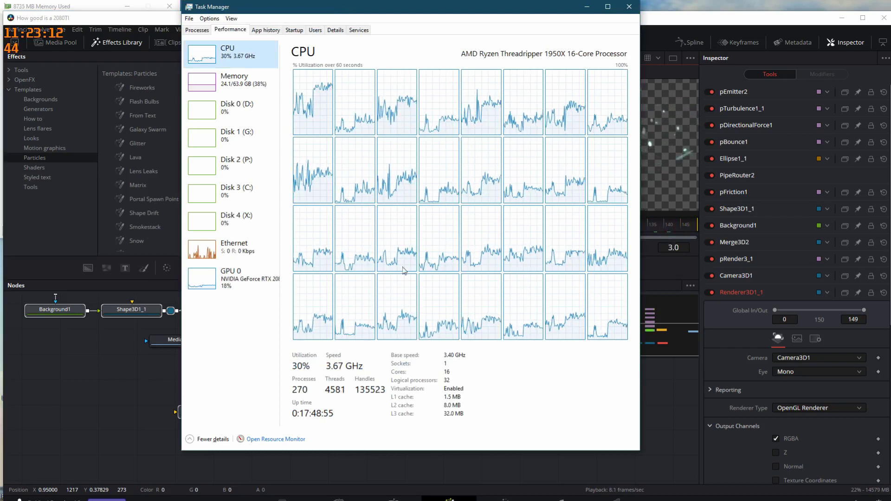
{"action": "left_click", "coordinate": [232, 279]}
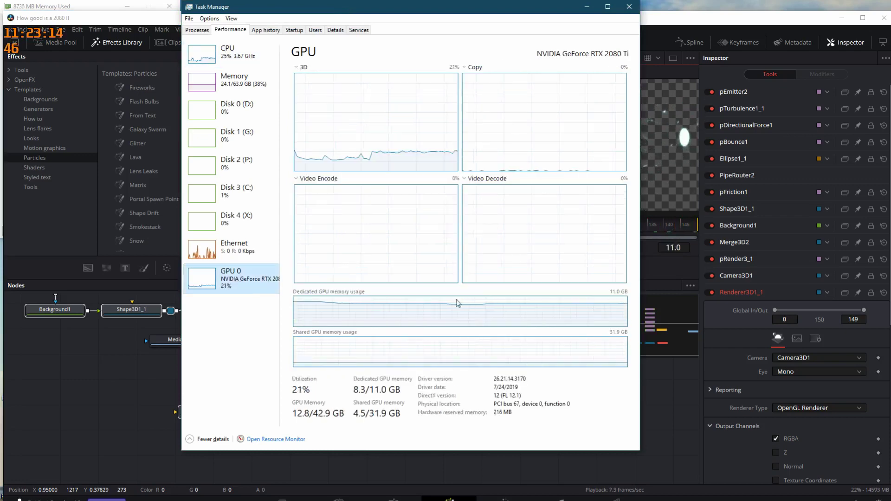
{"action": "left_click", "coordinate": [232, 53]}
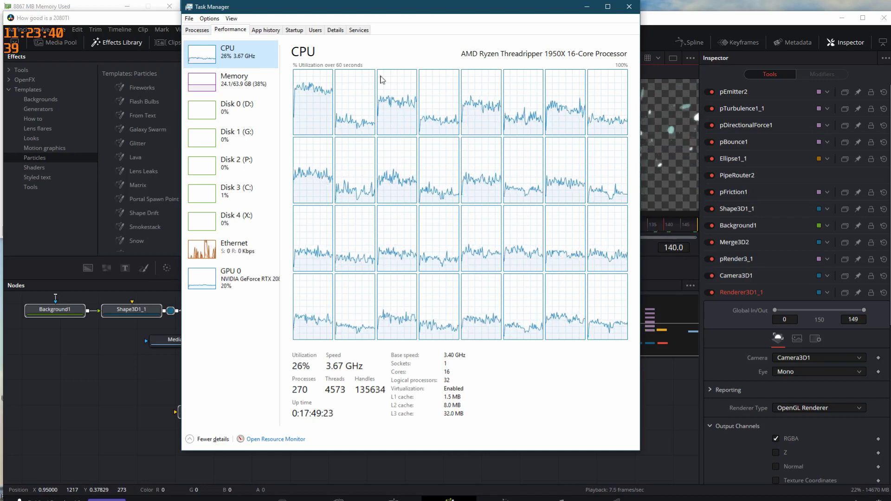
{"action": "left_click", "coordinate": [231, 60]}
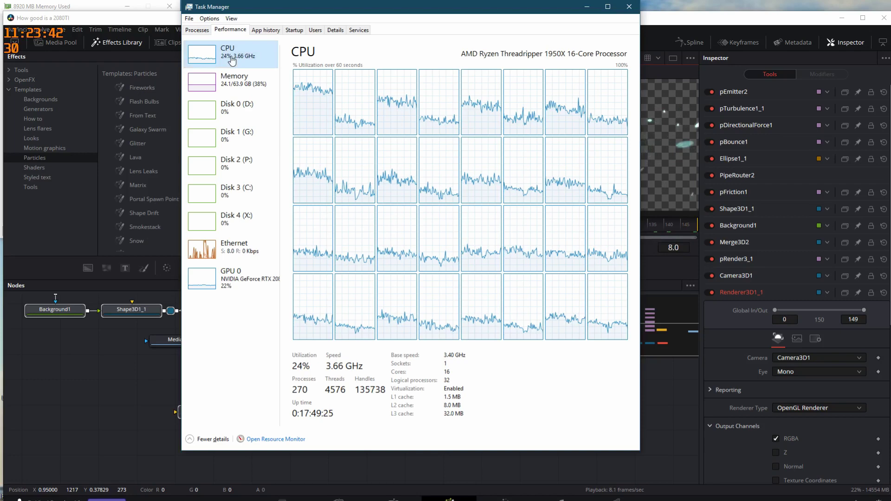
{"action": "left_click", "coordinate": [230, 278]}
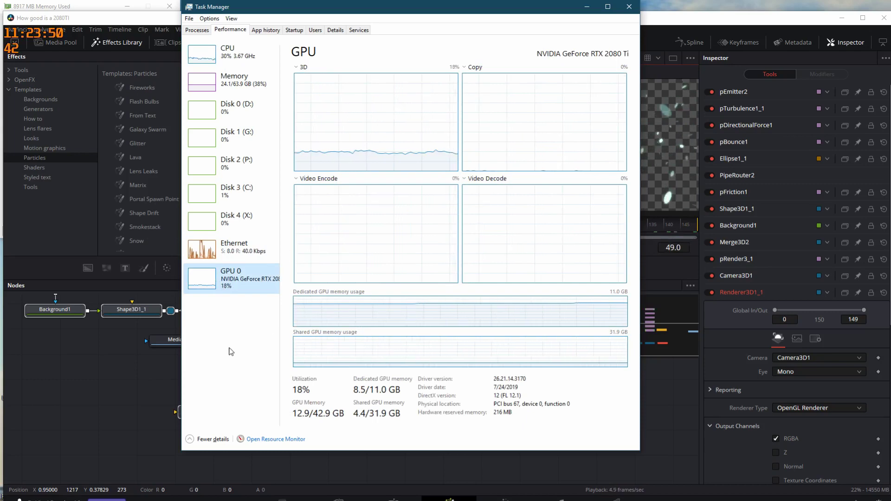
{"action": "left_click", "coordinate": [681, 31]}
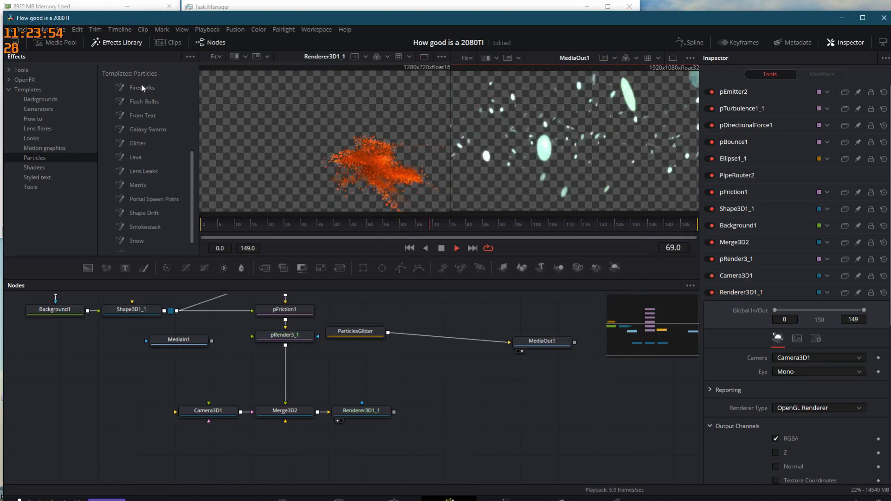
Add the Fireworks template, merge Renderer3D1_2 with ParticlesGlitter in Merge1, and feed it into MediaOut1.
{"action": "left_click_drag", "start_coordinate": [141, 85], "coordinate": [535, 405]}
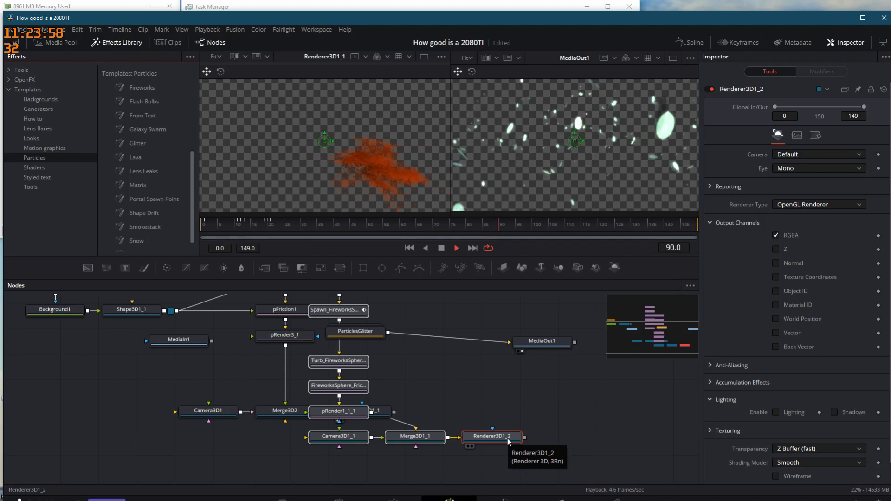
{"action": "left_click_drag", "start_coordinate": [533, 342], "coordinate": [524, 443]}
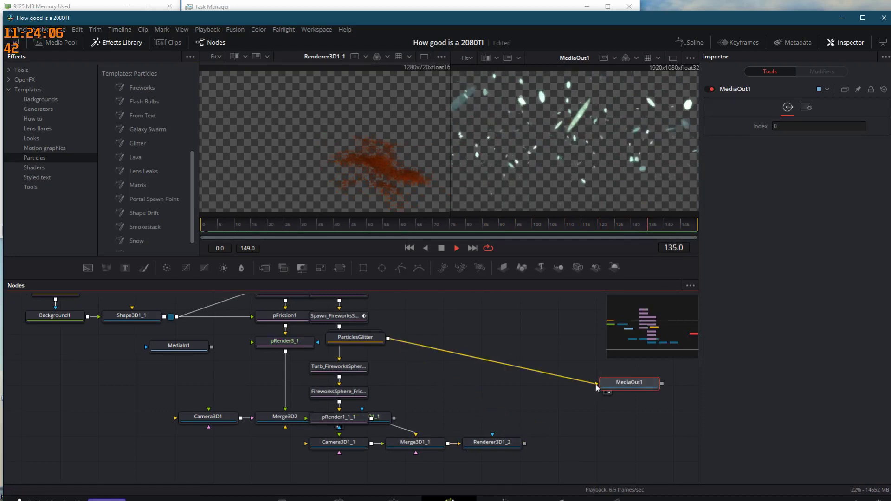
{"action": "left_click_drag", "start_coordinate": [595, 386], "coordinate": [495, 347]}
{"action": "left_click_drag", "start_coordinate": [524, 442], "coordinate": [389, 339]}
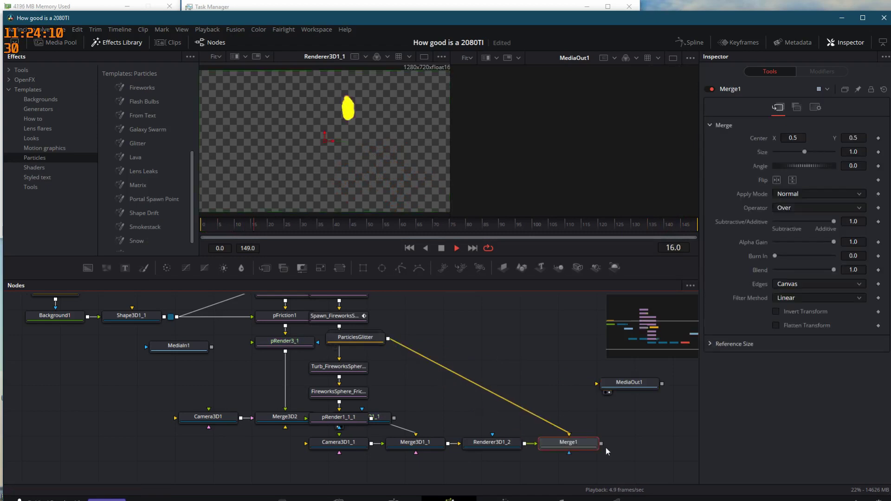
{"action": "left_click_drag", "start_coordinate": [601, 443], "coordinate": [597, 385]}
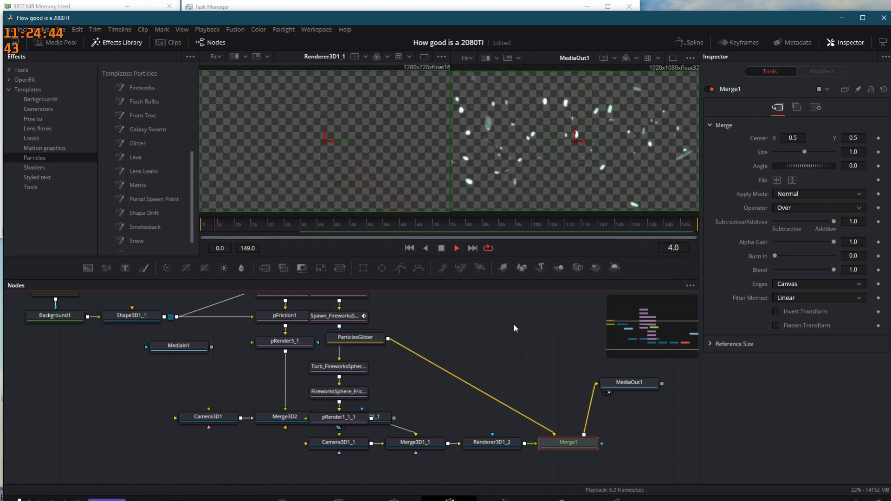
{"action": "left_click", "coordinate": [343, 7]}
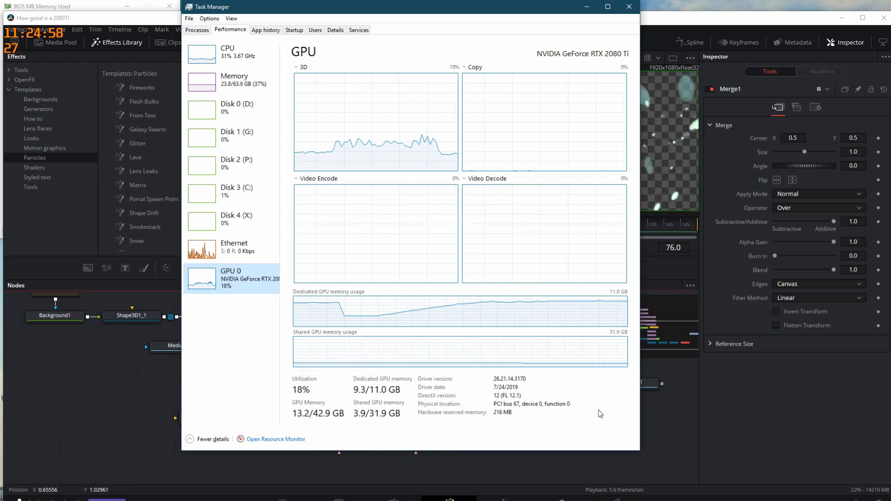
{"action": "left_click", "coordinate": [787, 409]}
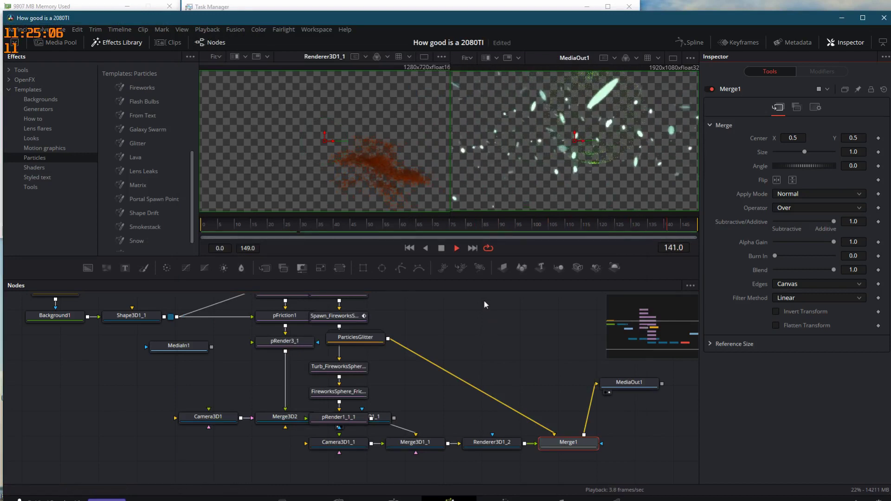
{"action": "left_click", "coordinate": [60, 146]}
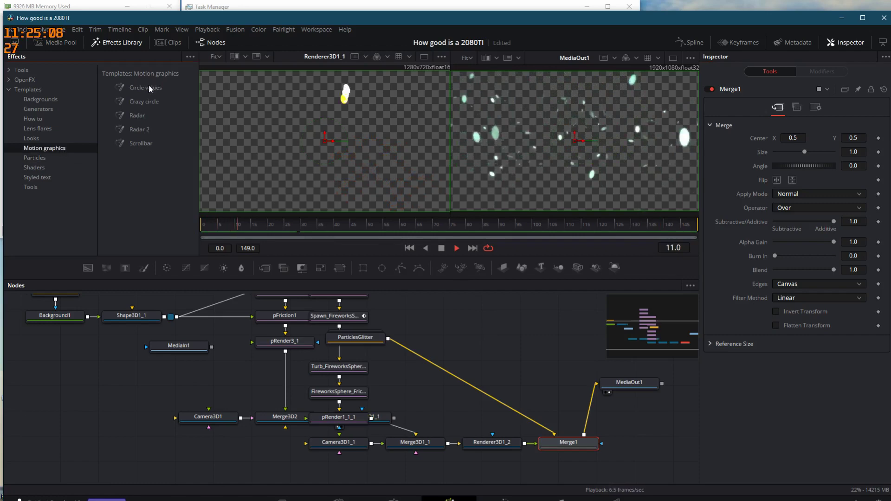
Add the Crazy circle template, edit its Circular Check-O-Mat note title, then bring Task Manager forward.
{"action": "left_click_drag", "start_coordinate": [144, 101], "coordinate": [503, 345]}
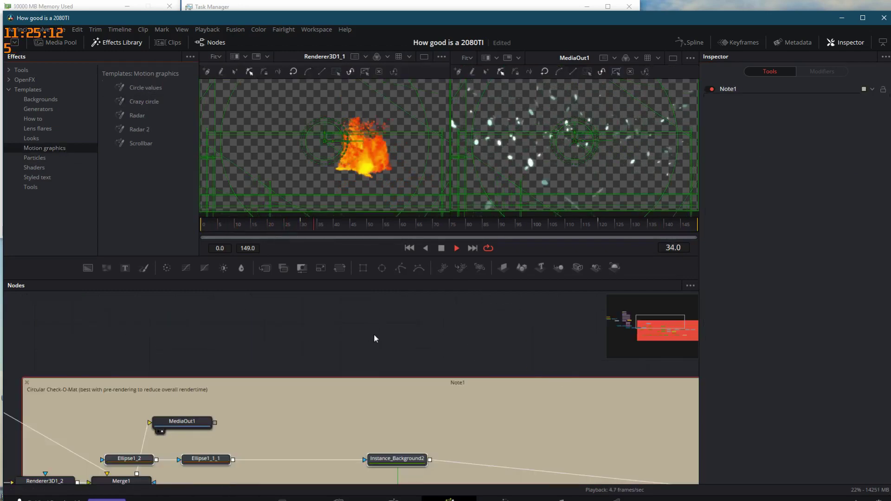
{"action": "scroll", "coordinate": [374, 333], "scroll_direction": "down", "scroll_amount": 5}
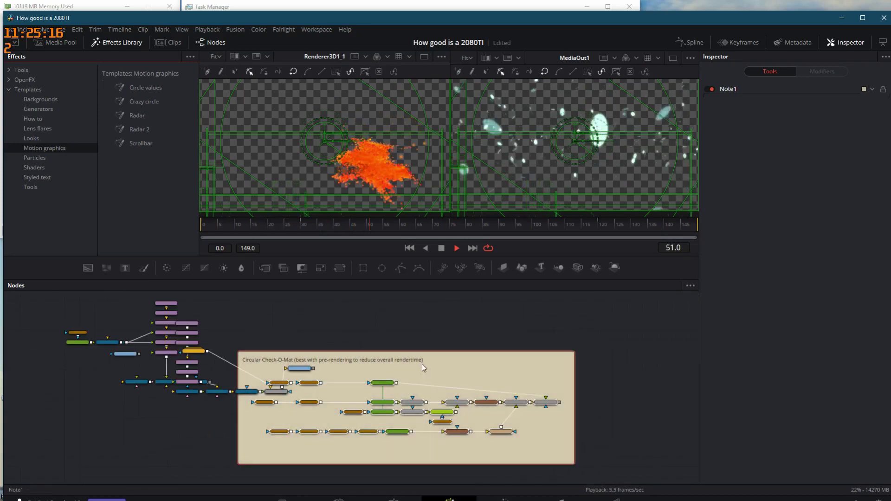
{"action": "double_click", "coordinate": [301, 360]}
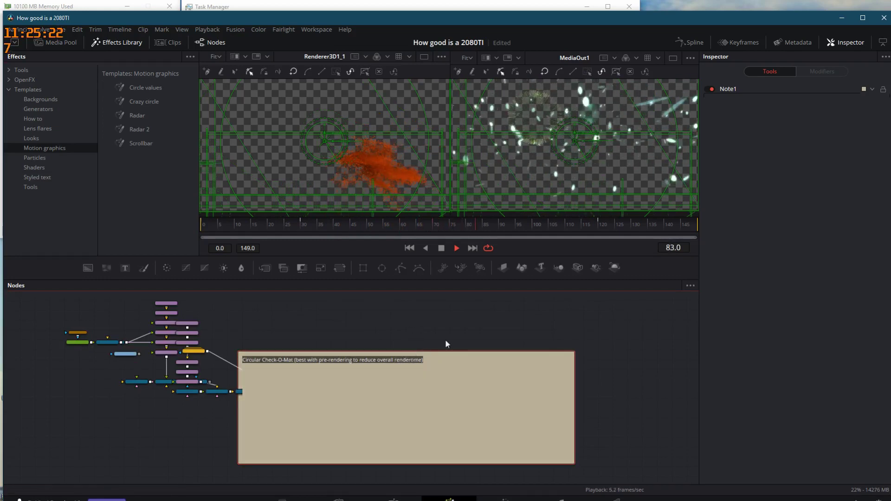
{"action": "left_click", "coordinate": [297, 351]}
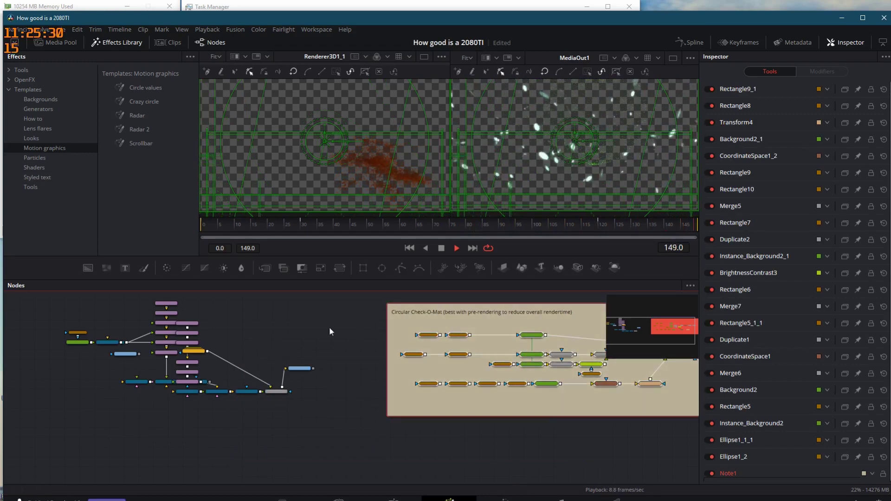
{"action": "left_click", "coordinate": [266, 12]}
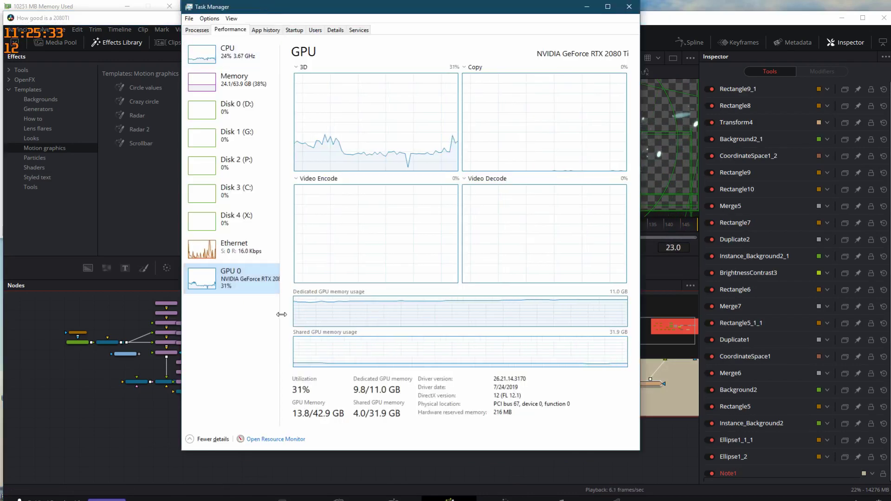
Review CPU, memory and GPU 0 usage in Task Manager, then return to the Resolve Fusion comp.
{"action": "left_click", "coordinate": [206, 52]}
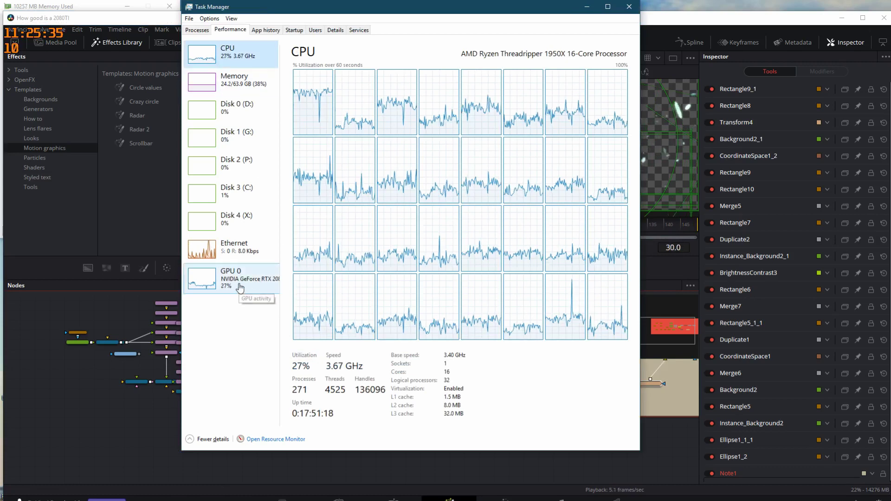
{"action": "left_click", "coordinate": [254, 289]}
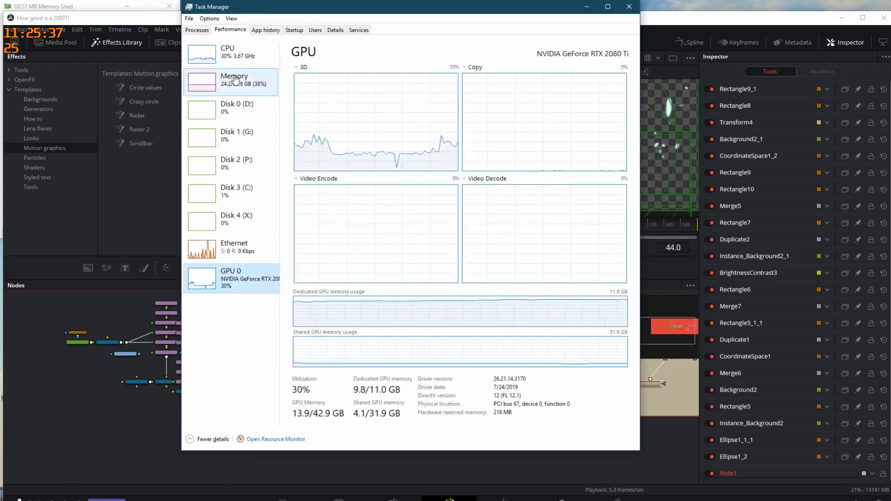
{"action": "left_click", "coordinate": [223, 54]}
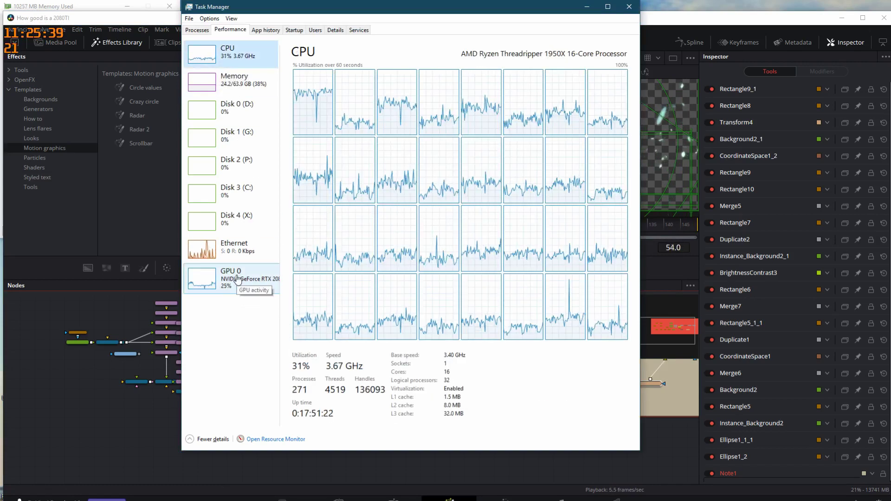
{"action": "left_click", "coordinate": [227, 89]}
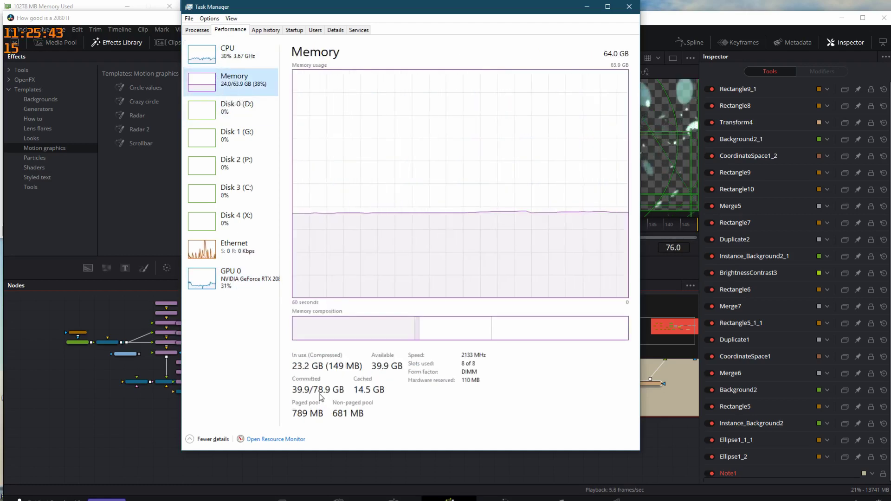
{"action": "left_click", "coordinate": [251, 280]}
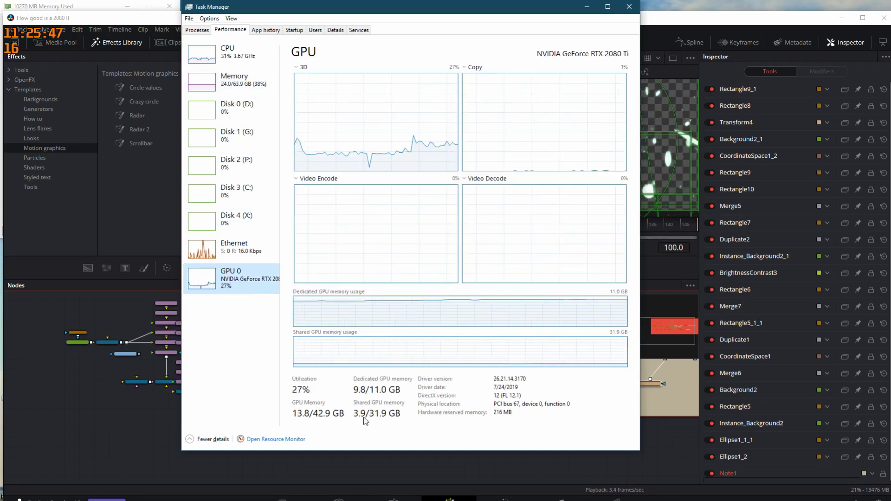
{"action": "left_click", "coordinate": [113, 307]}
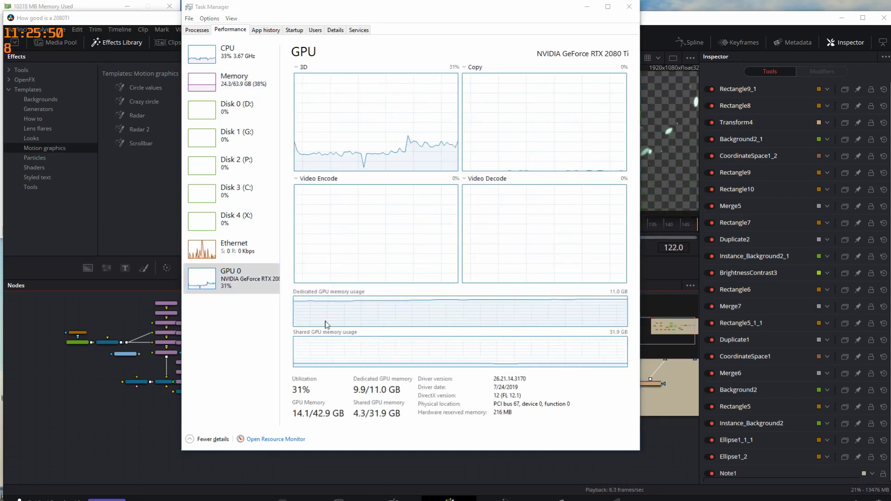
{"action": "left_click", "coordinate": [670, 15]}
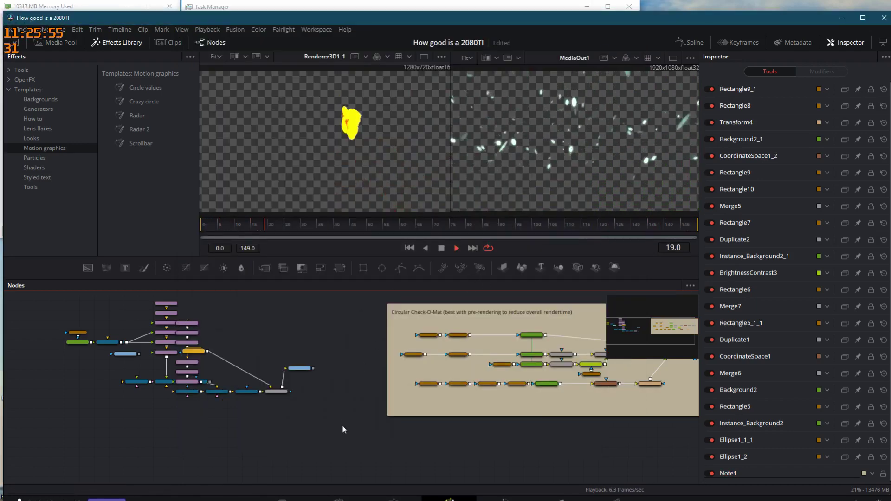
Stop playback, go to the Edit page, delete the V3 Fusion clip, and select clip P1299036.
{"action": "key", "text": "space"}
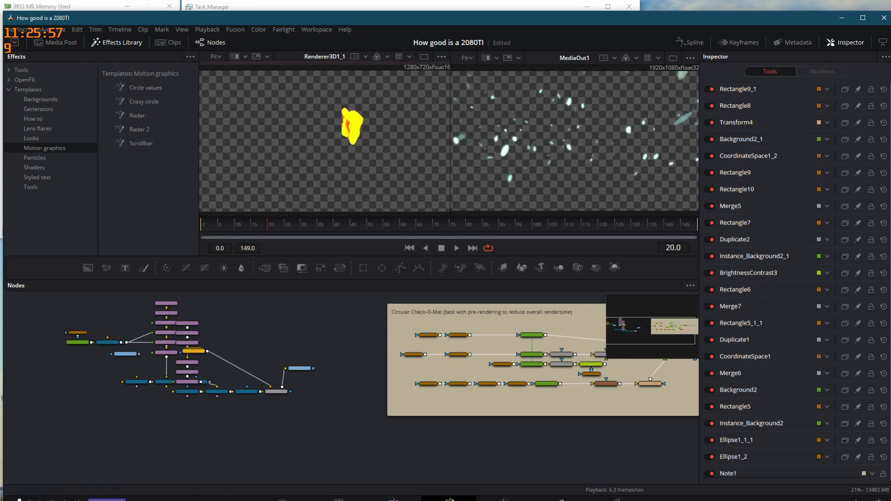
{"action": "key", "text": "shift+4"}
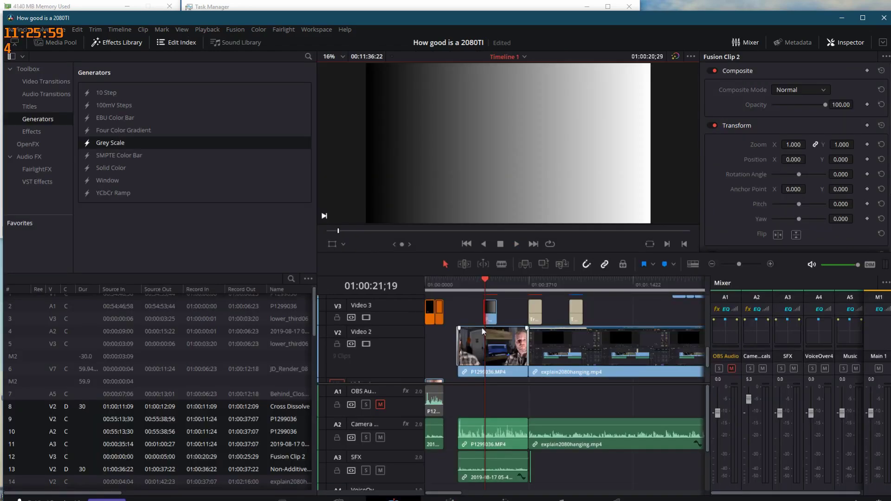
{"action": "key", "text": "Delete"}
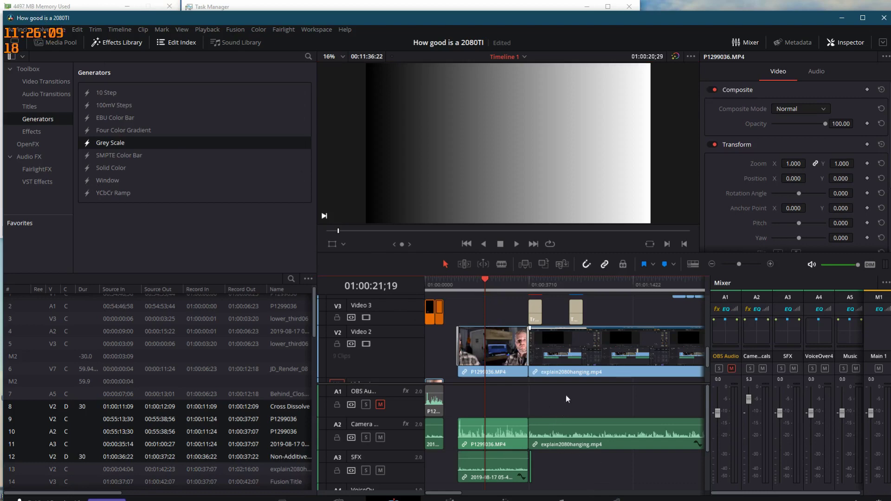
{"action": "left_click", "coordinate": [502, 343]}
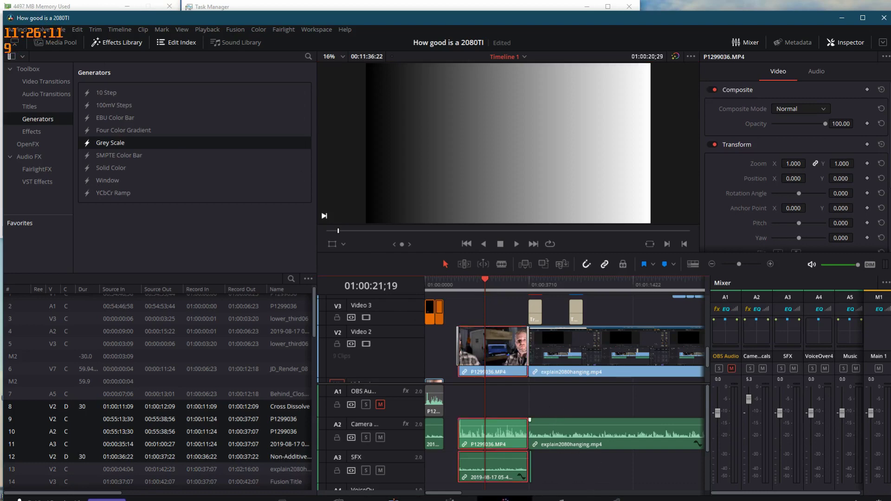
Set temporal noise reduction to 2 frames, temporal threshold 12.4 and spatial threshold 10.4.
{"action": "key", "text": "shift+6"}
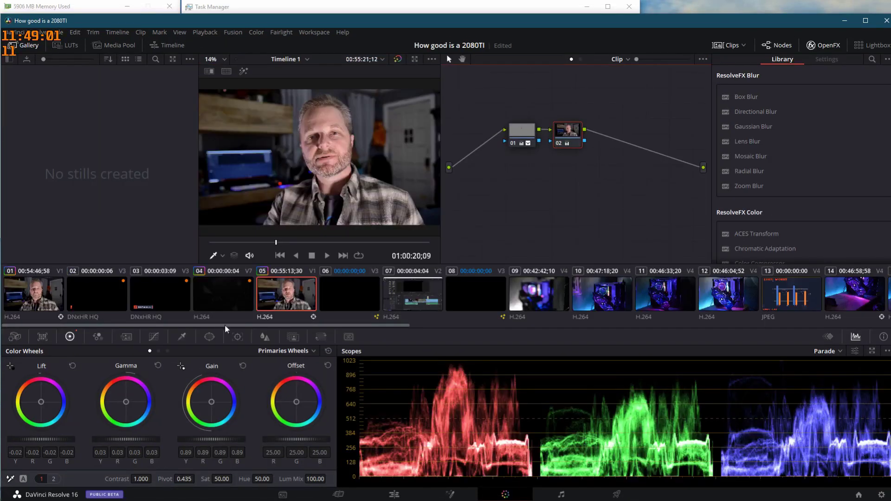
{"action": "left_click", "coordinate": [131, 337]}
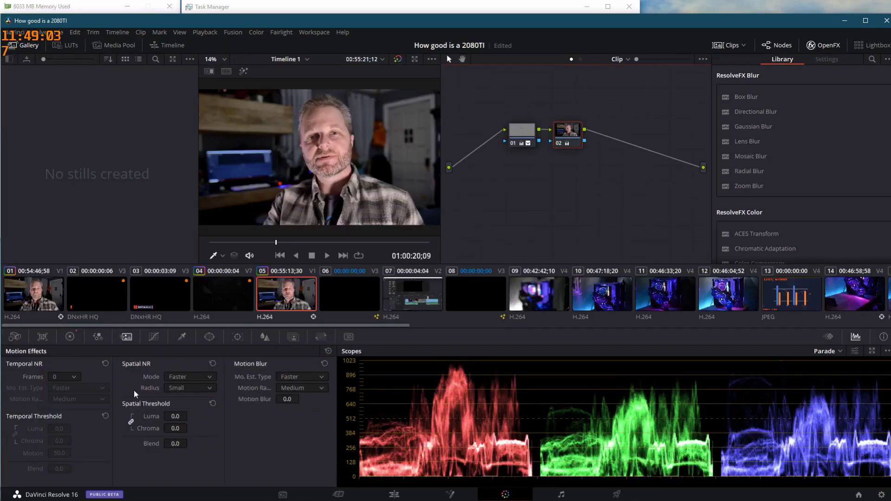
{"action": "left_click", "coordinate": [74, 378]}
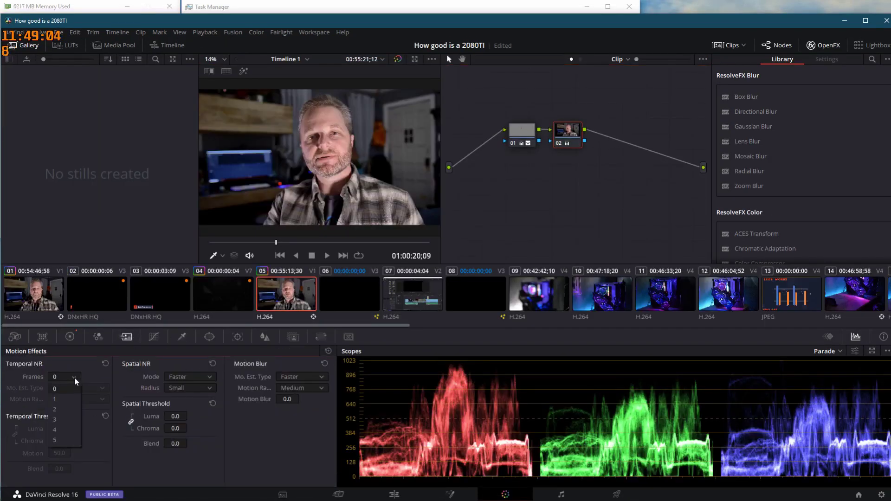
{"action": "left_click", "coordinate": [71, 411]}
{"action": "left_click_drag", "start_coordinate": [74, 428], "coordinate": [65, 424]}
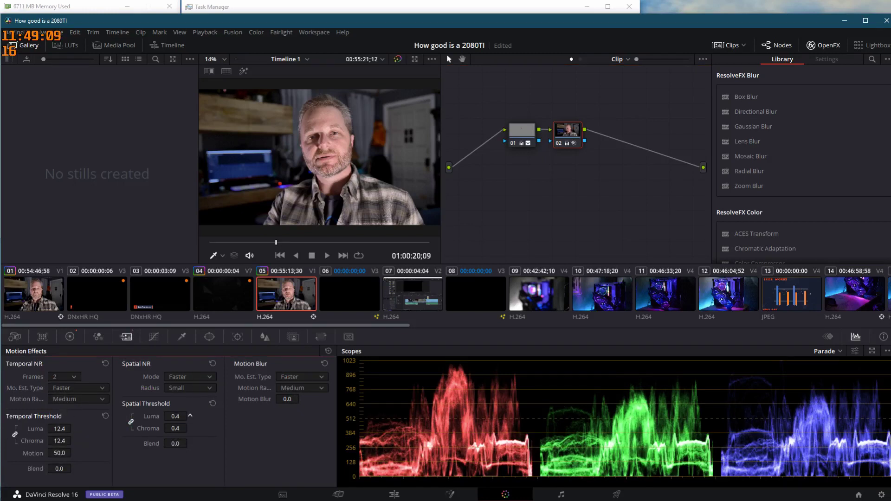
{"action": "left_click_drag", "start_coordinate": [190, 415], "coordinate": [193, 410]}
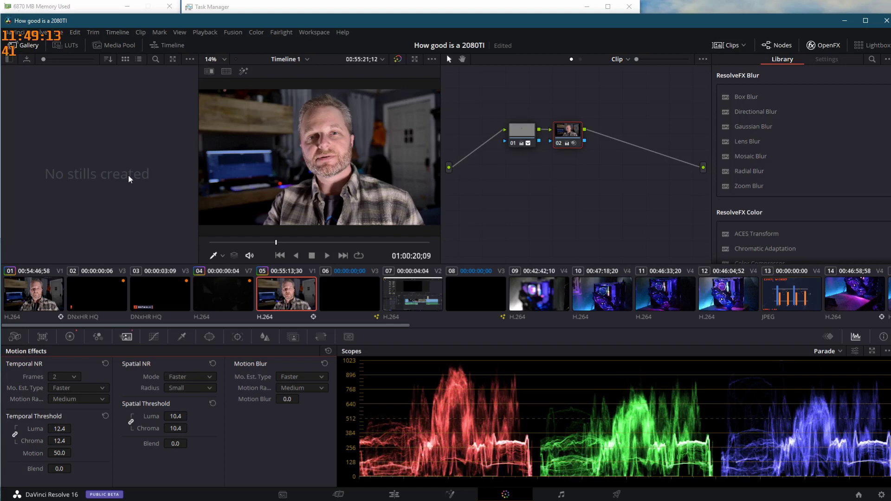
Play the clip to preview the noise reduction, then move node 01 aside.
{"action": "key", "text": "space"}
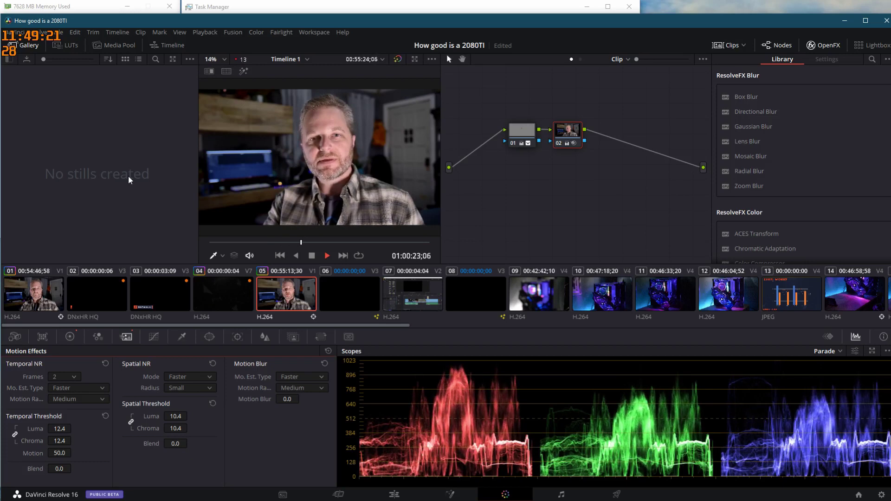
{"action": "key", "text": "space"}
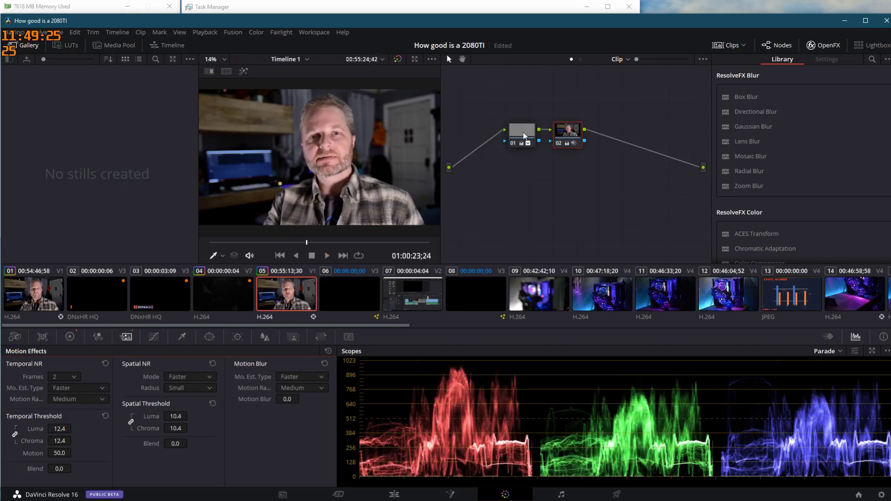
{"action": "left_click_drag", "start_coordinate": [521, 130], "coordinate": [497, 146]}
Move node 02 down-right and stabilize the clip using the Tracker in Stabilizer mode.
{"action": "left_click_drag", "start_coordinate": [567, 130], "coordinate": [587, 160]}
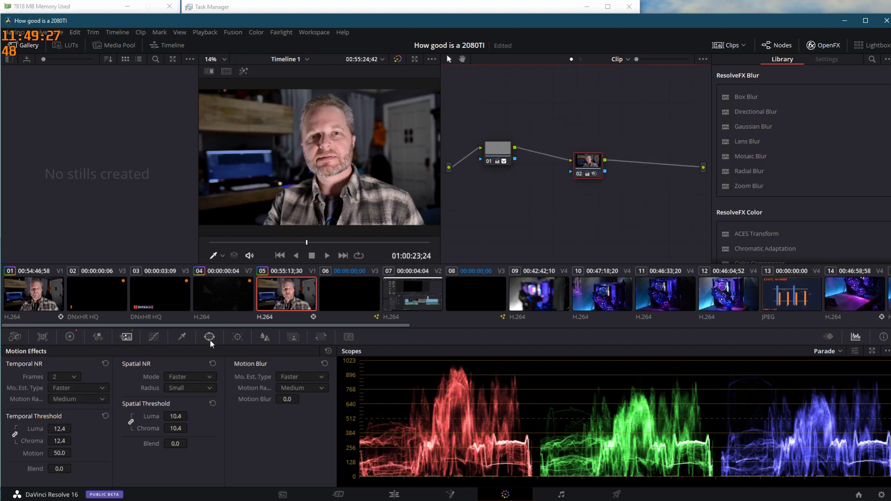
{"action": "left_click", "coordinate": [237, 337]}
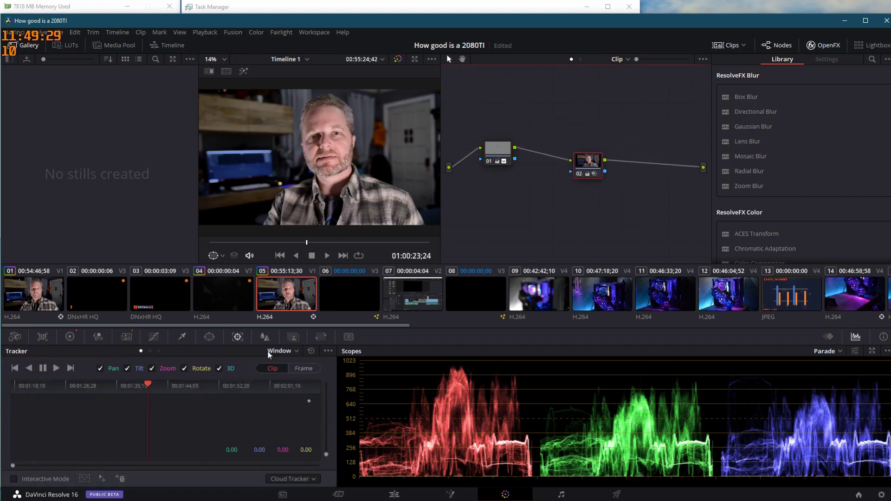
{"action": "left_click", "coordinate": [284, 351]}
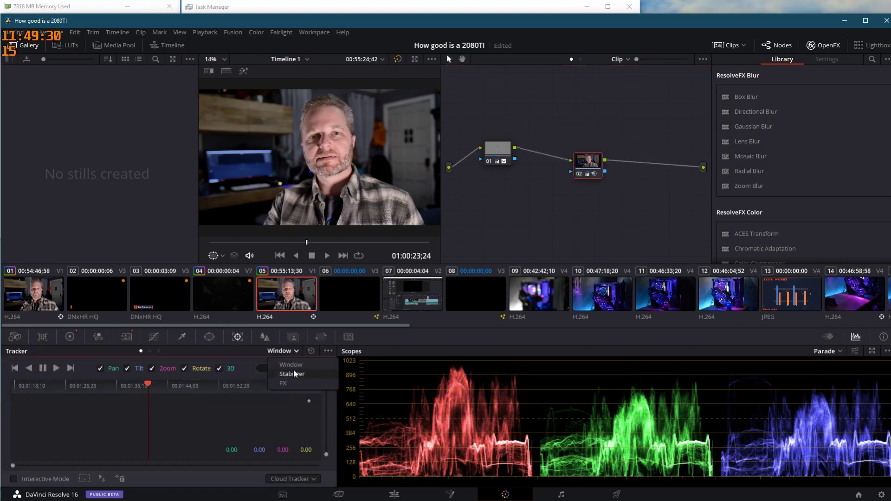
{"action": "left_click", "coordinate": [297, 375]}
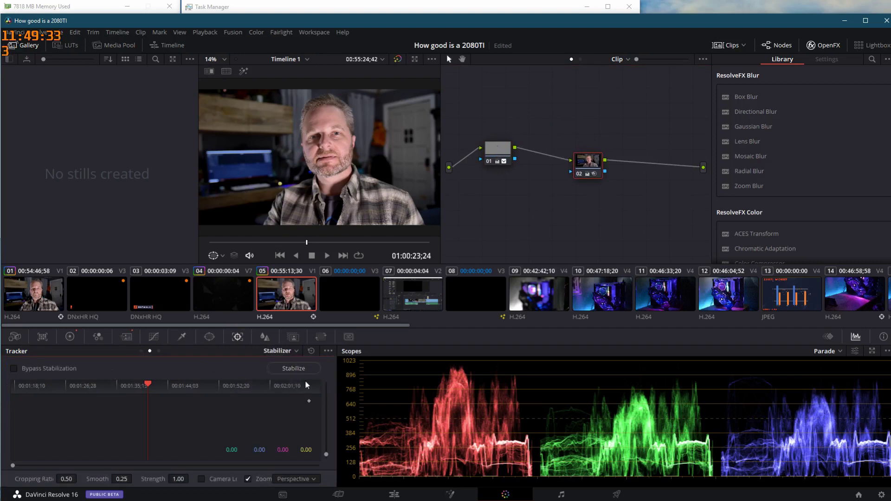
{"action": "left_click", "coordinate": [294, 368]}
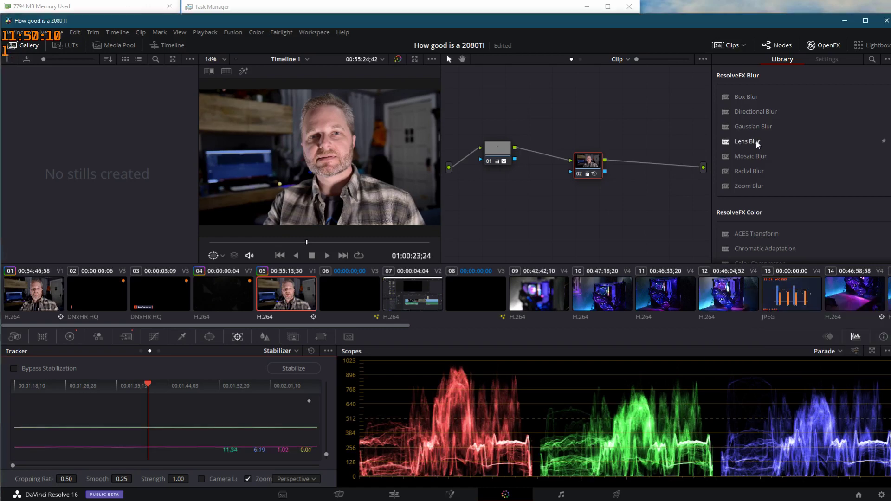
Apply Lens Blur to node 02, then play the clip while checking GPU load in Task Manager.
{"action": "left_click", "coordinate": [757, 143]}
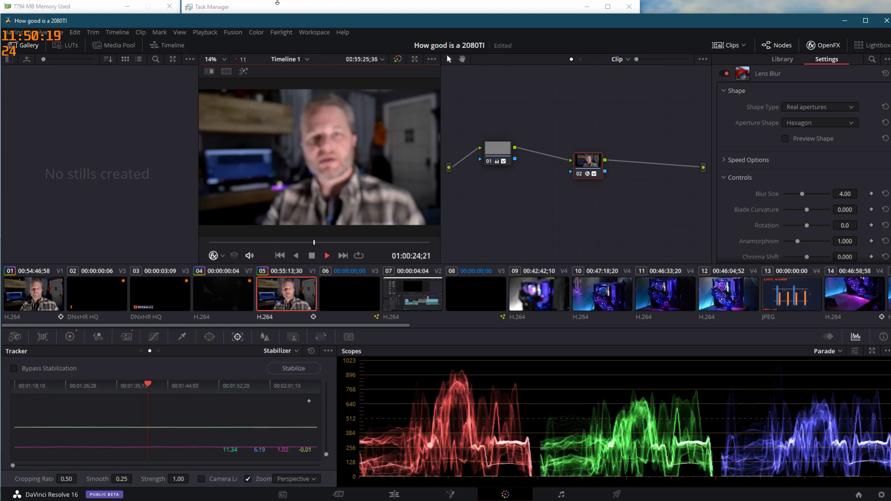
{"action": "left_click", "coordinate": [283, 7]}
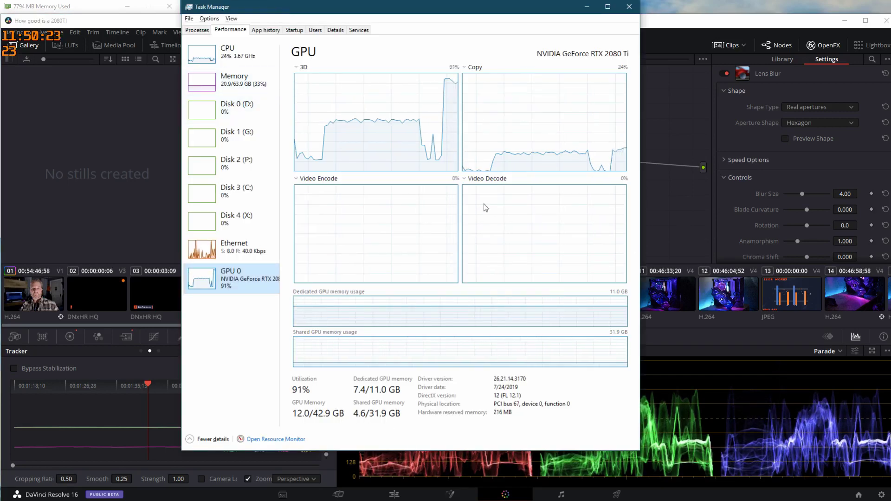
{"action": "left_click", "coordinate": [727, 220]}
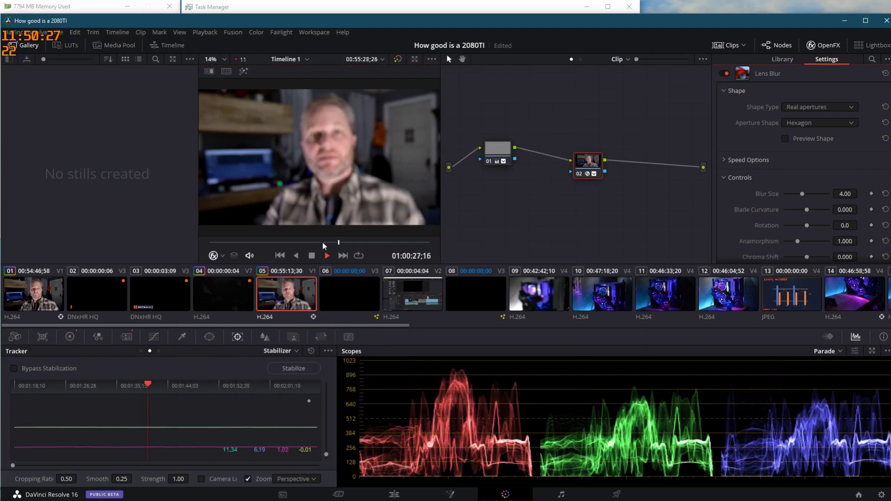
{"action": "key", "text": "space"}
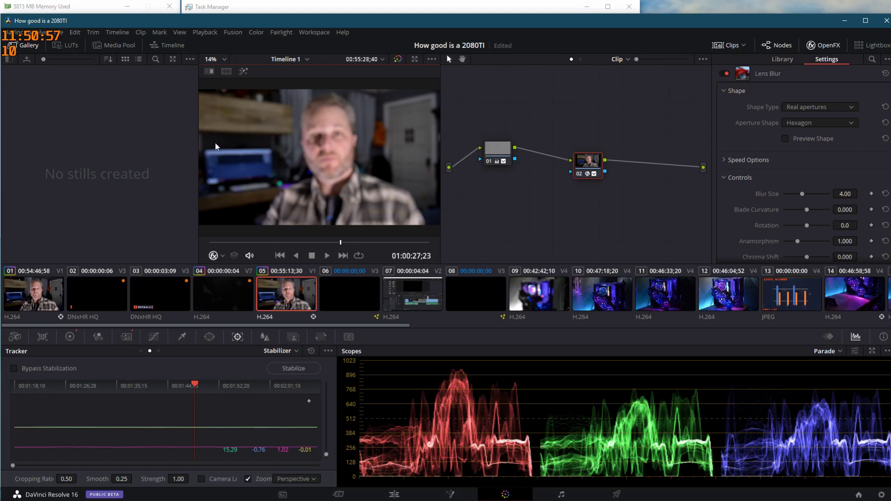
{"action": "left_click", "coordinate": [224, 6]}
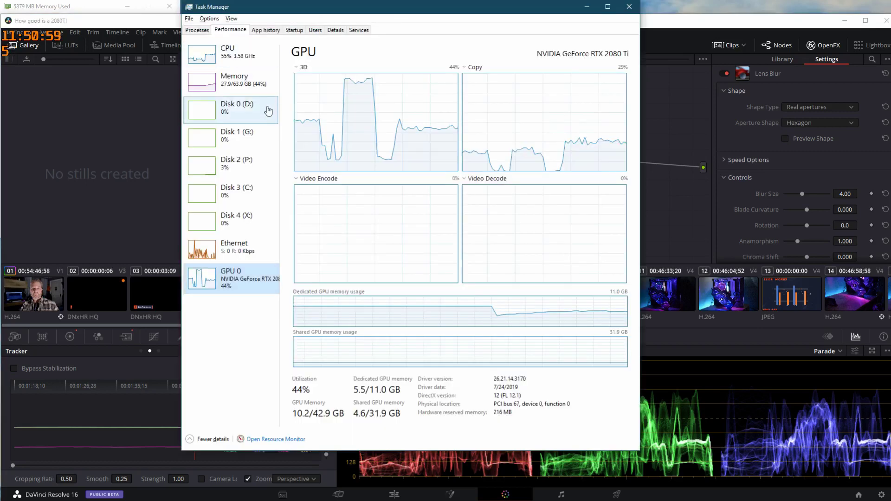